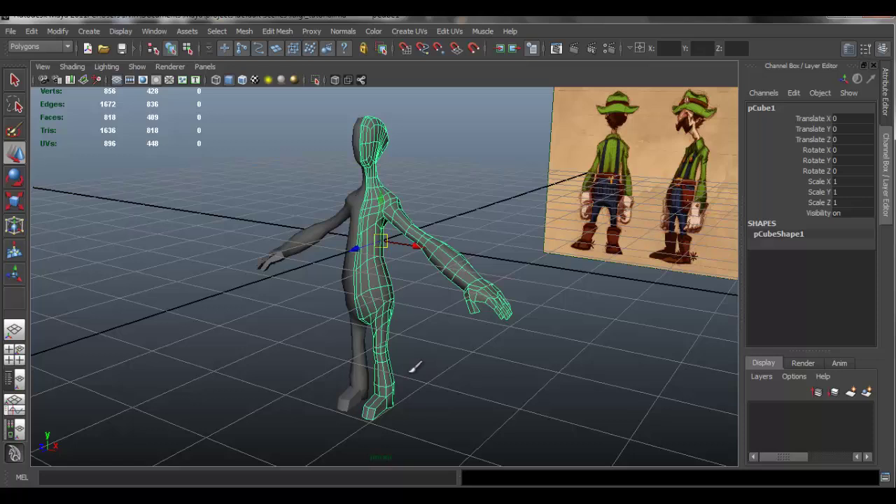
Select the faces around the heel and under it, set the Scale tool axis to World, and narrow the heel sideways.
{"action": "middle_click_drag", "start_coordinate": [480, 401], "coordinate": [492, 329], "text": "alt"}
{"action": "right_click_drag", "start_coordinate": [374, 368], "coordinate": [448, 375], "text": "alt"}
{"action": "middle_click_drag", "start_coordinate": [406, 315], "coordinate": [379, 189], "text": "alt"}
{"action": "right_click_drag", "start_coordinate": [374, 313], "coordinate": [396, 316], "text": "alt"}
{"action": "scroll", "coordinate": [396, 316], "scroll_direction": "up", "scroll_amount": 2}
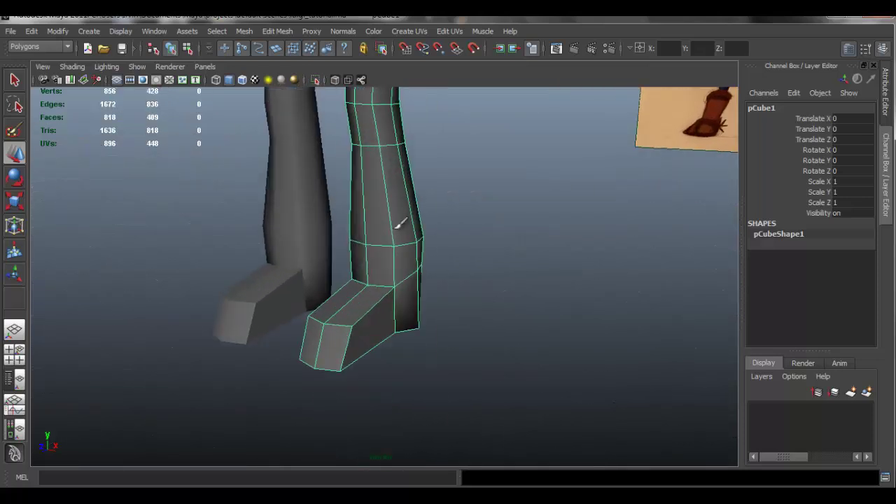
{"action": "right_click_drag", "start_coordinate": [395, 227], "coordinate": [397, 258]}
{"action": "left_click_drag", "start_coordinate": [421, 295], "coordinate": [119, 301], "text": "alt"}
{"action": "middle_click_drag", "start_coordinate": [372, 295], "coordinate": [288, 300], "text": "alt"}
{"action": "left_click_drag", "start_coordinate": [348, 346], "coordinate": [461, 350], "text": "alt"}
{"action": "left_click", "coordinate": [456, 341]}
{"action": "left_click", "coordinate": [476, 336], "text": "shift"}
{"action": "left_click_drag", "start_coordinate": [546, 346], "coordinate": [356, 252], "text": "alt"}
{"action": "left_click", "coordinate": [359, 341], "text": "shift"}
{"action": "left_click", "coordinate": [338, 341], "text": "shift"}
{"action": "left_click", "coordinate": [358, 258], "text": "shift"}
{"action": "key", "text": "r"}
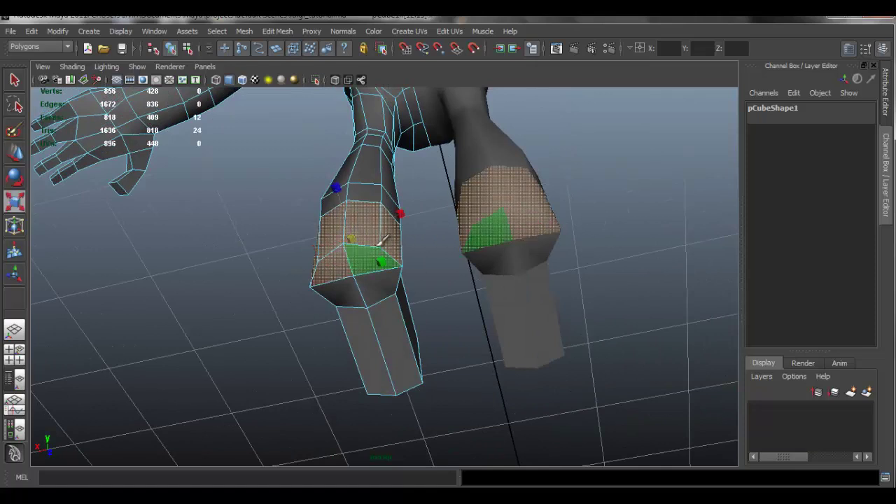
{"action": "left_click_drag", "start_coordinate": [418, 245], "coordinate": [391, 329], "text": "alt"}
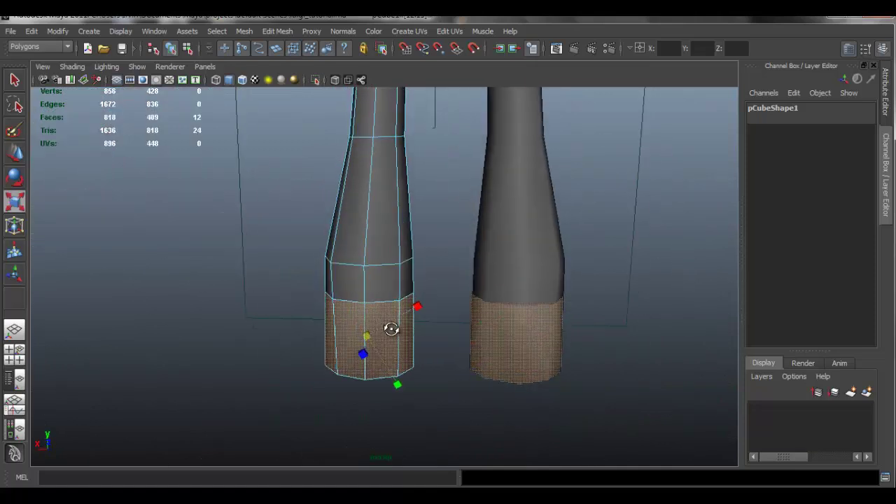
{"action": "double_click", "coordinate": [16, 202]}
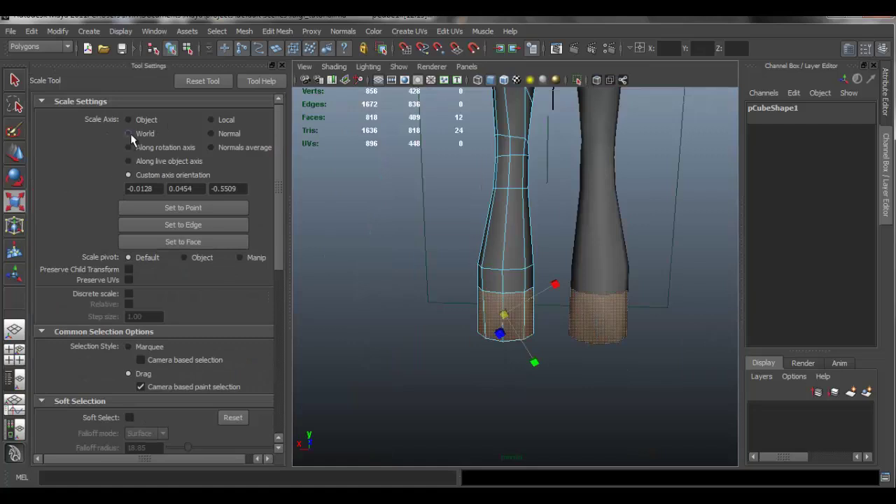
{"action": "left_click", "coordinate": [282, 66]}
{"action": "scroll", "coordinate": [450, 230], "scroll_direction": "up", "scroll_amount": 5}
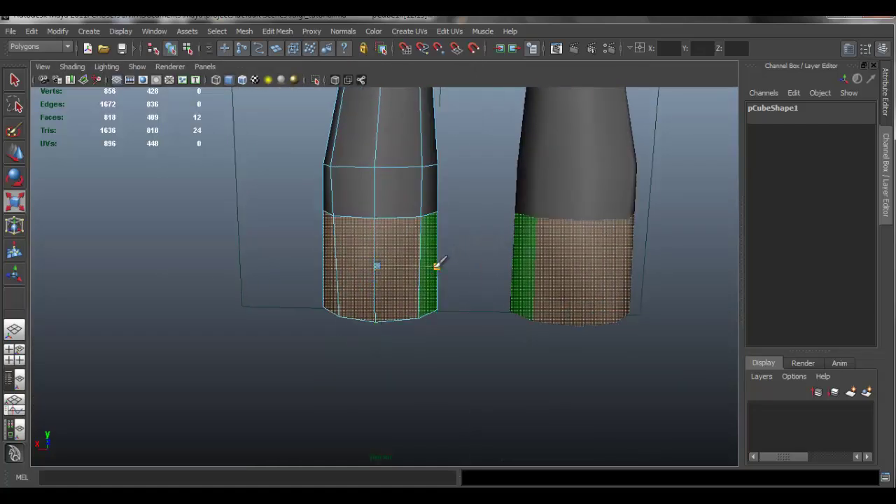
{"action": "left_click_drag", "start_coordinate": [414, 262], "coordinate": [342, 269], "text": "alt"}
{"action": "left_click_drag", "start_coordinate": [432, 264], "coordinate": [426, 263]}
Lower the toe's top front edges so the upper surface of the foot slopes down towards the tip.
{"action": "left_click_drag", "start_coordinate": [356, 220], "coordinate": [456, 201], "text": "alt"}
{"action": "right_click_drag", "start_coordinate": [469, 196], "coordinate": [473, 168]}
{"action": "left_click_drag", "start_coordinate": [473, 168], "coordinate": [428, 235], "text": "alt"}
{"action": "left_click", "coordinate": [361, 281]}
{"action": "double_click", "coordinate": [355, 284]}
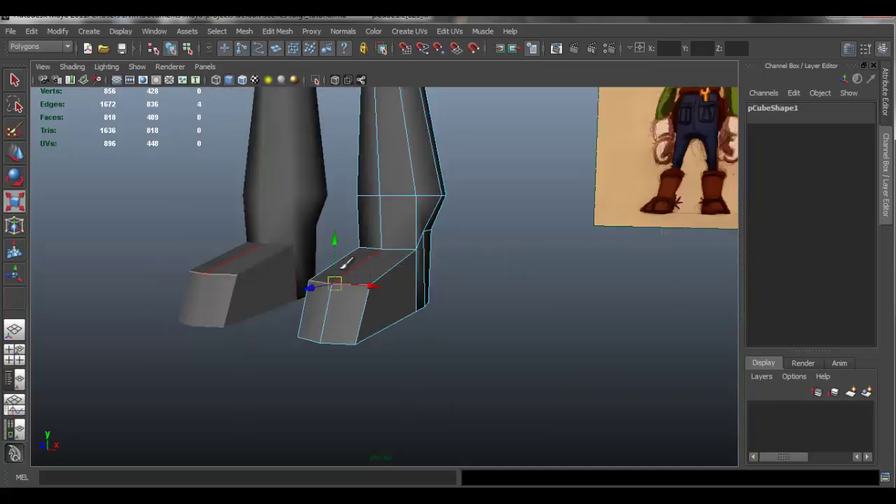
{"action": "key", "text": "w"}
{"action": "left_click_drag", "start_coordinate": [342, 239], "coordinate": [240, 287], "text": "alt"}
{"action": "left_click_drag", "start_coordinate": [282, 243], "coordinate": [340, 261]}
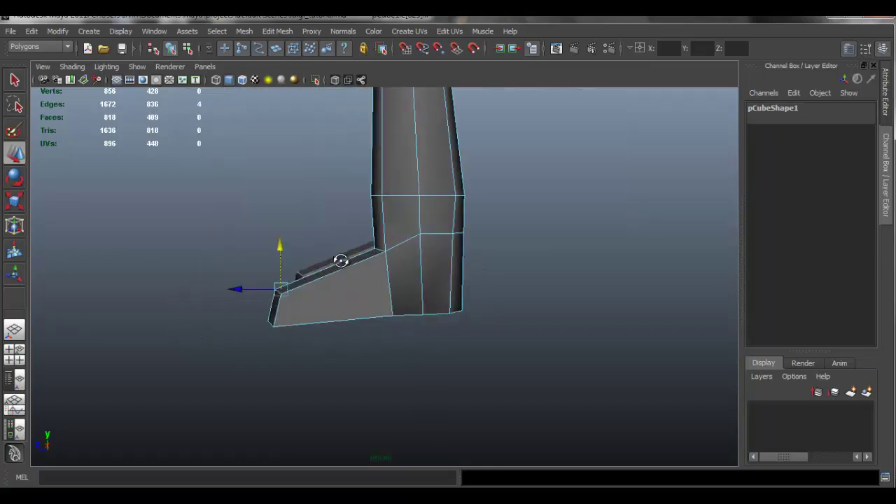
Select the edges where the top of the foot meets the ankle and scale them narrower.
{"action": "left_click", "coordinate": [445, 235]}
{"action": "double_click", "coordinate": [443, 231]}
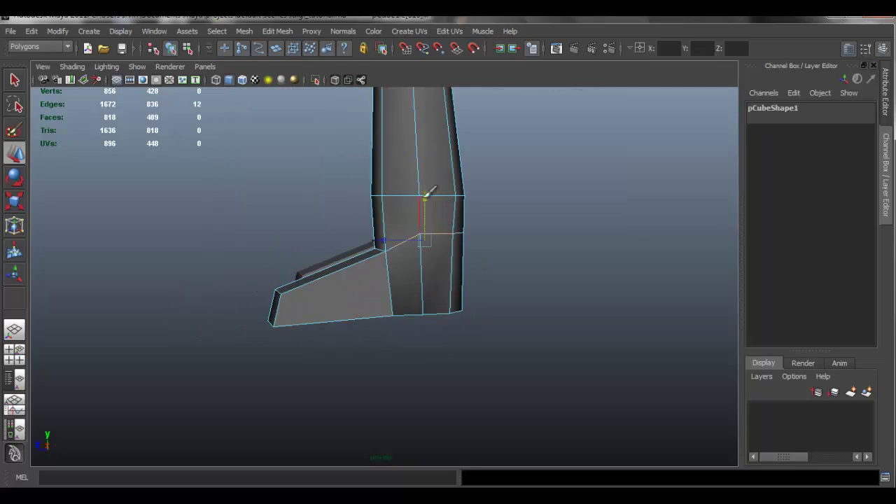
{"action": "left_click_drag", "start_coordinate": [428, 208], "coordinate": [452, 292], "text": "alt"}
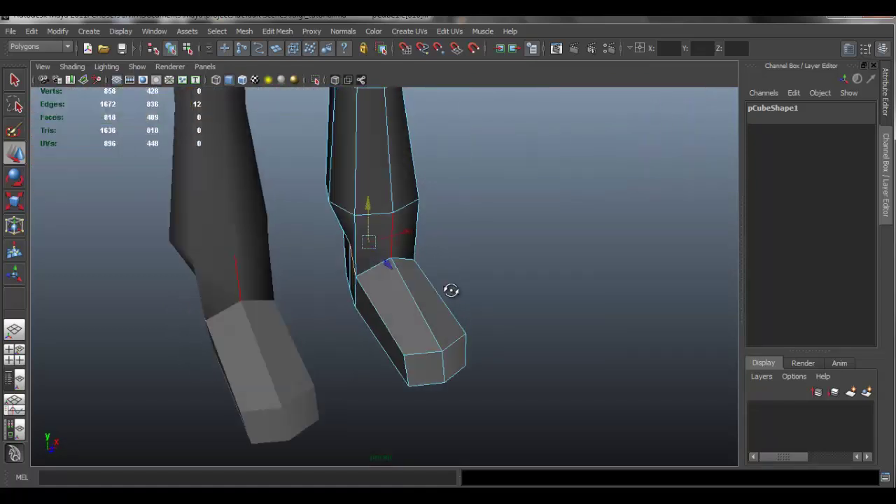
{"action": "left_click", "coordinate": [378, 262]}
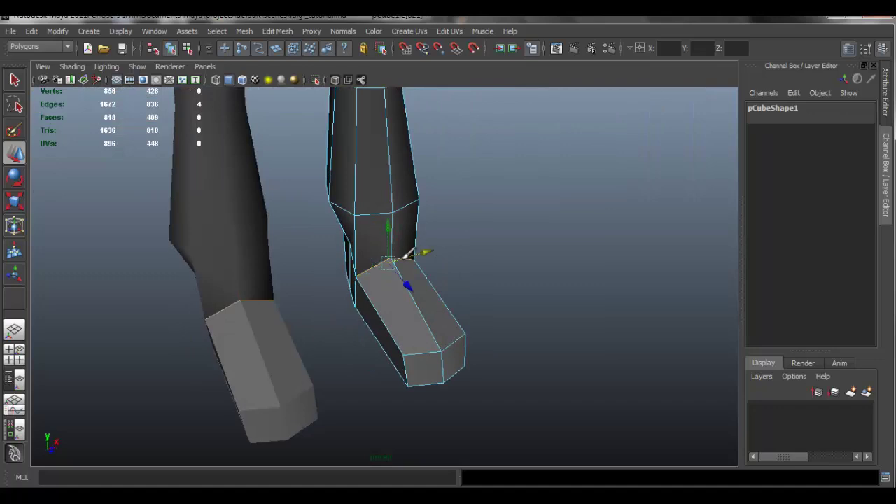
{"action": "key", "text": "r"}
{"action": "left_click_drag", "start_coordinate": [437, 249], "coordinate": [432, 251]}
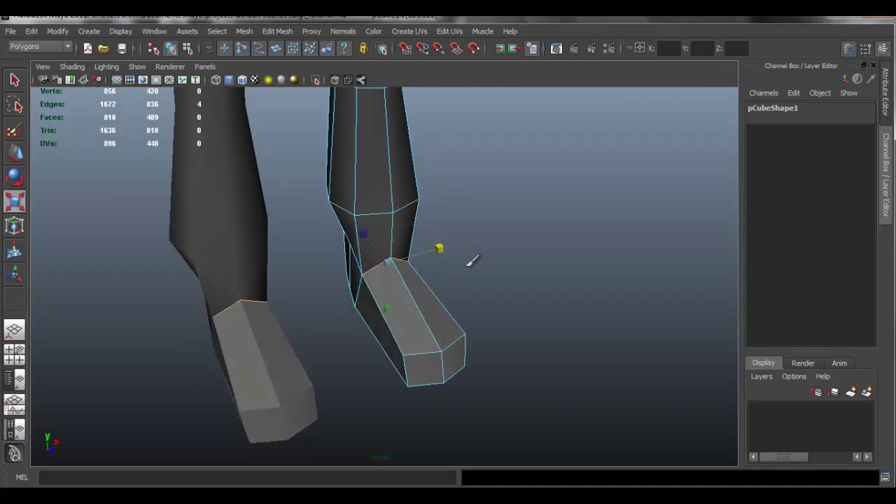
Reposition the ankle vertices beside the heel to even out the shape between heel and foot.
{"action": "left_click_drag", "start_coordinate": [504, 266], "coordinate": [302, 277], "text": "alt"}
{"action": "right_click_drag", "start_coordinate": [409, 236], "coordinate": [382, 236]}
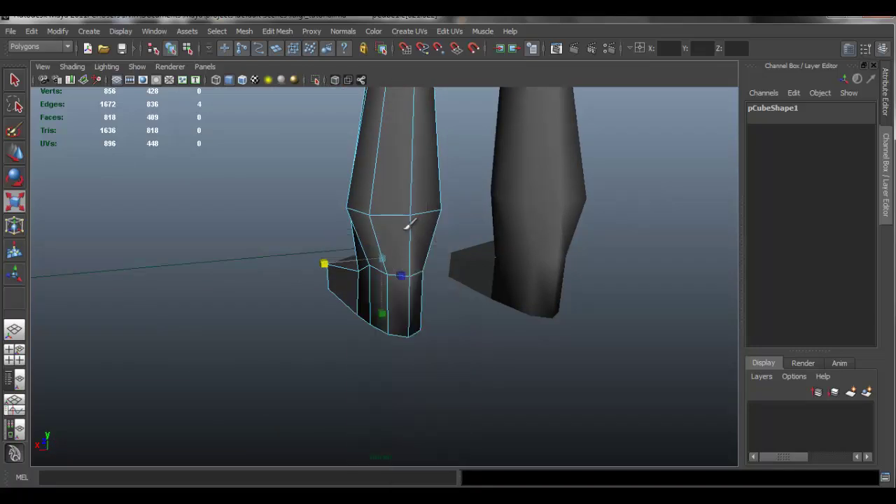
{"action": "left_click", "coordinate": [376, 263]}
{"action": "left_click_drag", "start_coordinate": [436, 260], "coordinate": [373, 259], "text": "alt"}
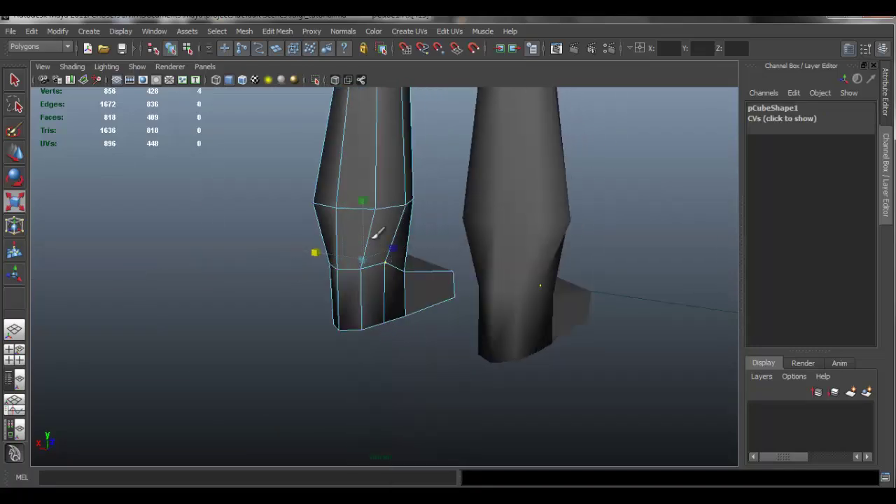
{"action": "key", "text": "w"}
{"action": "left_click_drag", "start_coordinate": [366, 226], "coordinate": [442, 273], "text": "alt"}
Bring up the front reference view for comparison and scale the edge loop above the ankle narrower.
{"action": "key", "text": "space"}
{"action": "middle_click_drag", "start_coordinate": [428, 416], "coordinate": [426, 388], "text": "alt"}
{"action": "right_click_drag", "start_coordinate": [465, 412], "coordinate": [476, 392], "text": "alt"}
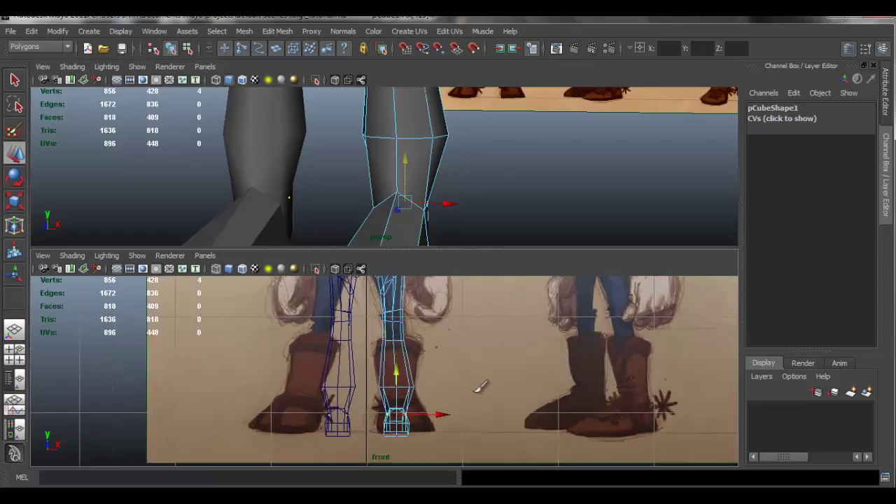
{"action": "middle_click_drag", "start_coordinate": [423, 190], "coordinate": [421, 140], "text": "alt"}
{"action": "right_click_drag", "start_coordinate": [416, 130], "coordinate": [420, 101]}
{"action": "left_click_drag", "start_coordinate": [427, 116], "coordinate": [401, 162], "text": "alt"}
{"action": "double_click", "coordinate": [425, 164]}
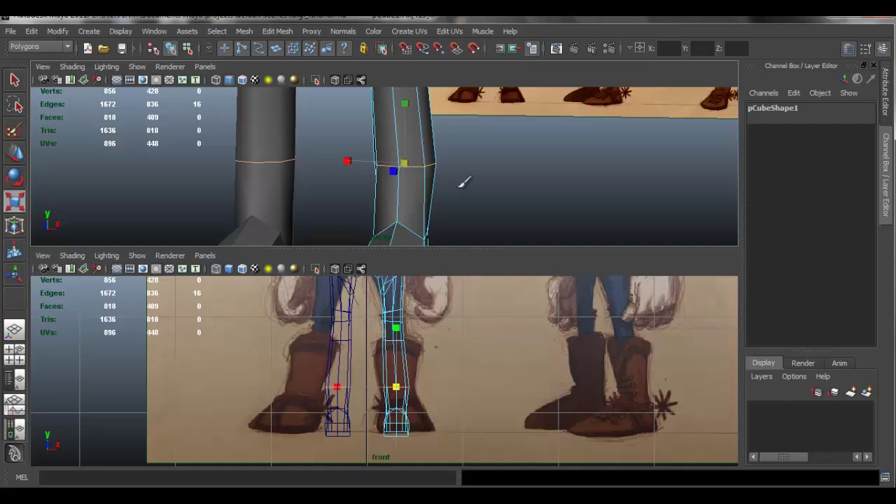
{"action": "key", "text": "space"}
Insert edge loops around the base of the foot and across its middle, scaling them to widen the foot.
{"action": "left_click_drag", "start_coordinate": [414, 224], "coordinate": [430, 311], "text": "alt"}
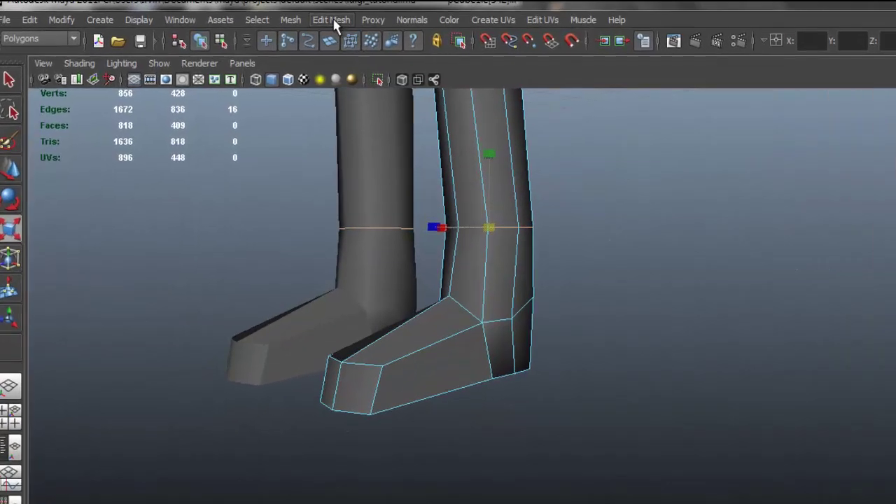
{"action": "left_click", "coordinate": [277, 31]}
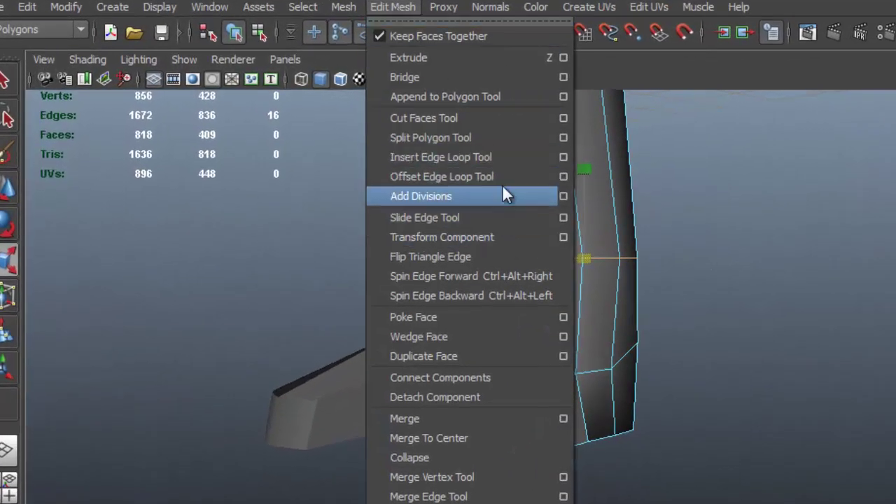
{"action": "left_click", "coordinate": [514, 158]}
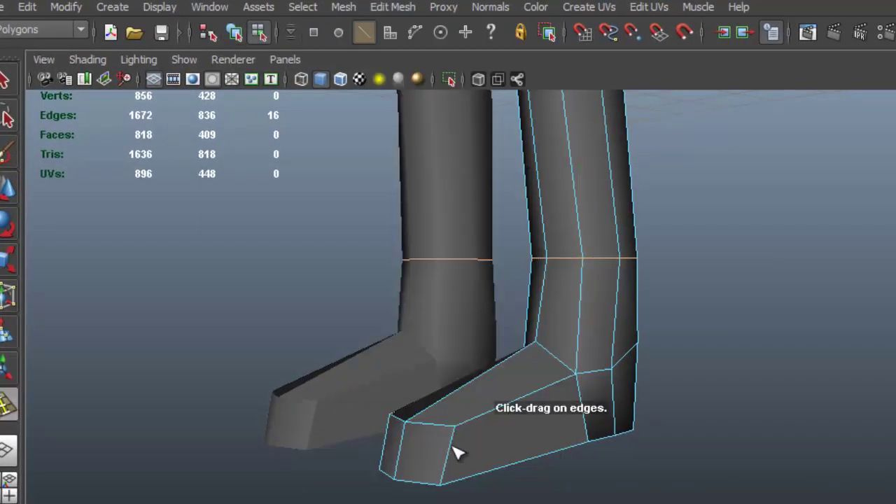
{"action": "left_click_drag", "start_coordinate": [456, 454], "coordinate": [672, 342]}
{"action": "key", "text": "r"}
{"action": "left_click_drag", "start_coordinate": [696, 440], "coordinate": [762, 430], "text": "alt"}
{"action": "left_click_drag", "start_coordinate": [488, 437], "coordinate": [654, 494], "text": "alt"}
{"action": "key", "text": "y"}
{"action": "key", "text": "r"}
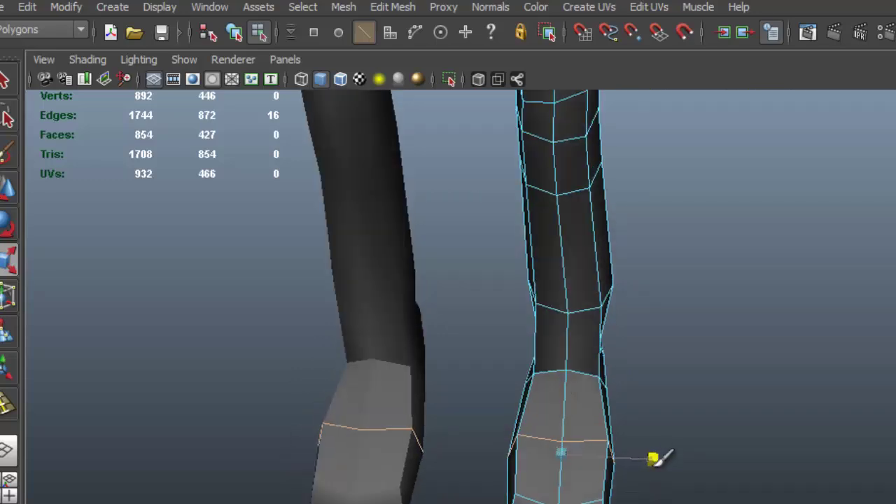
{"action": "left_click_drag", "start_coordinate": [652, 458], "coordinate": [598, 377], "text": "alt"}
Select the front faces of the toe and scale them narrower sideways.
{"action": "right_click_drag", "start_coordinate": [595, 292], "coordinate": [586, 407]}
{"action": "left_click_drag", "start_coordinate": [564, 492], "coordinate": [565, 503]}
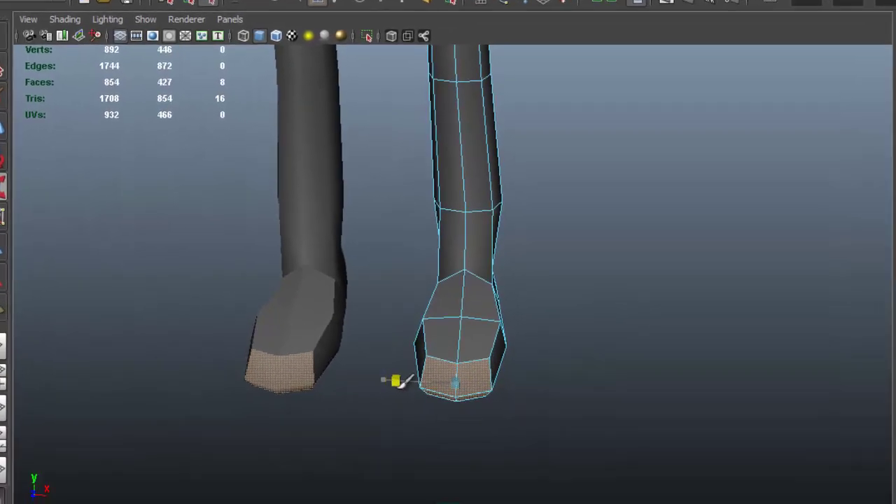
{"action": "left_click", "coordinate": [597, 310]}
Insert an edge loop around the leg just above the existing loop at the boot top, following the front reference.
{"action": "middle_click_drag", "start_coordinate": [553, 309], "coordinate": [566, 410], "text": "alt"}
{"action": "right_click_drag", "start_coordinate": [567, 311], "coordinate": [488, 230], "text": "alt"}
{"action": "left_click_drag", "start_coordinate": [488, 229], "coordinate": [494, 197], "text": "alt"}
{"action": "left_click_drag", "start_coordinate": [455, 234], "coordinate": [486, 258], "text": "alt"}
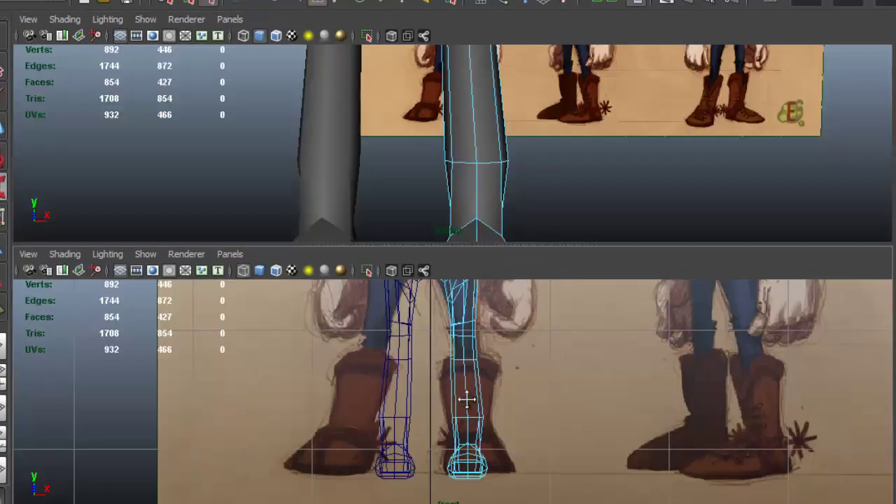
{"action": "middle_click_drag", "start_coordinate": [468, 400], "coordinate": [485, 368], "text": "alt"}
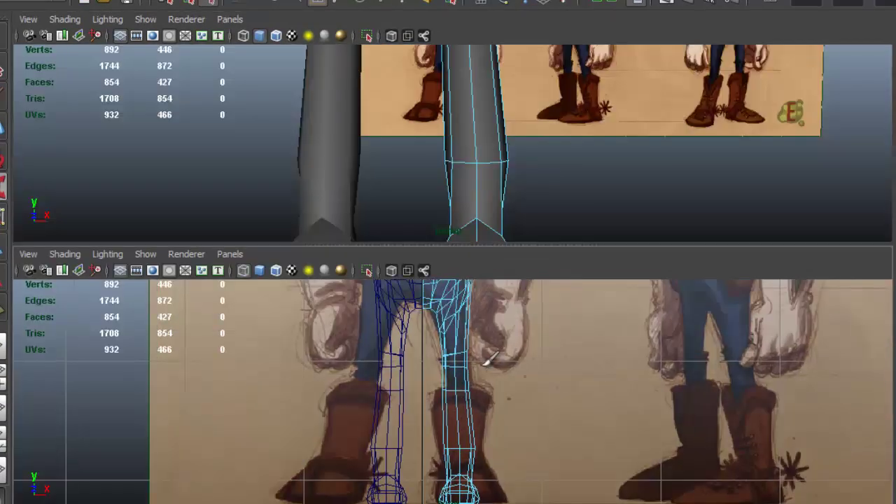
{"action": "right_click_drag", "start_coordinate": [596, 434], "coordinate": [693, 385], "text": "alt"}
{"action": "middle_click_drag", "start_coordinate": [493, 155], "coordinate": [512, 190], "text": "alt"}
{"action": "middle_click_drag", "start_coordinate": [518, 130], "coordinate": [521, 180], "text": "alt"}
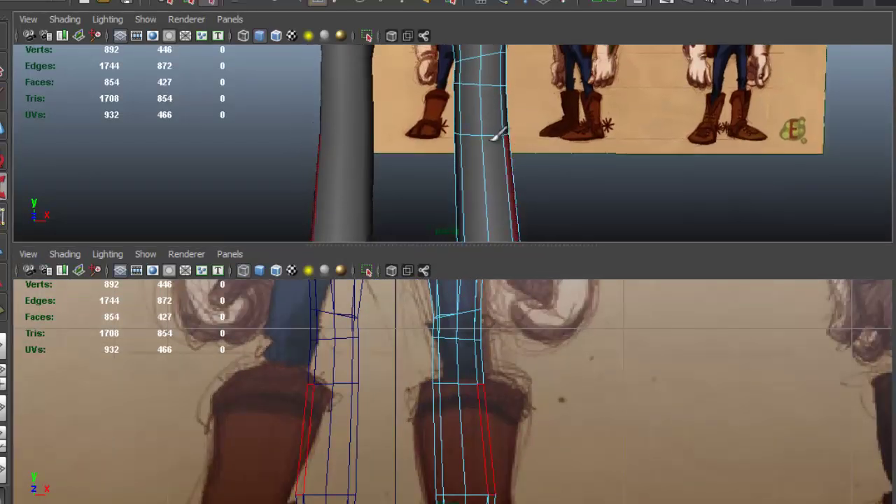
{"action": "key", "text": "g"}
{"action": "left_click", "coordinate": [486, 126]}
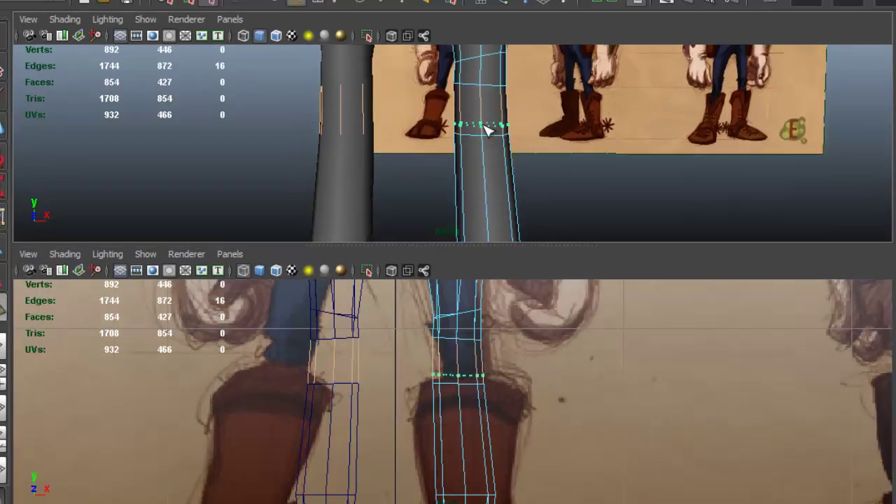
{"action": "left_click_drag", "start_coordinate": [488, 130], "coordinate": [486, 130]}
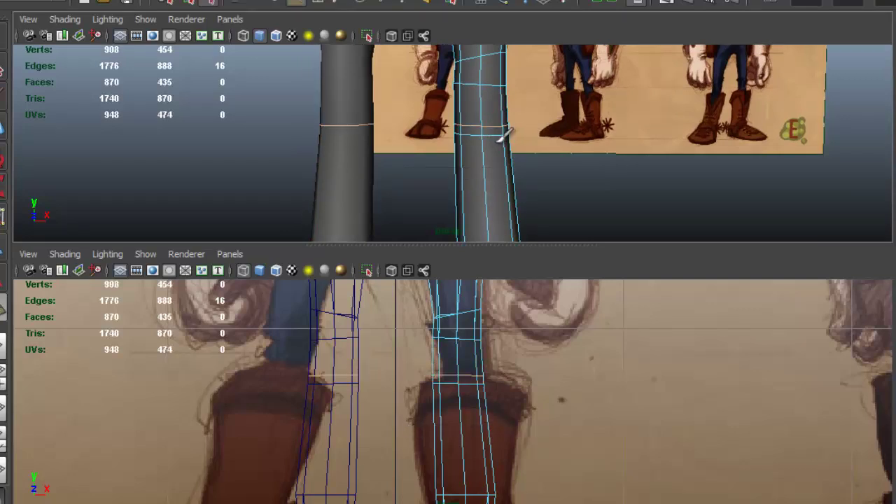
Scale the edge loop at the boot top outward to flare the boot's cuff.
{"action": "key", "text": "r"}
{"action": "left_click_drag", "start_coordinate": [495, 132], "coordinate": [526, 124]}
{"action": "key", "text": "space"}
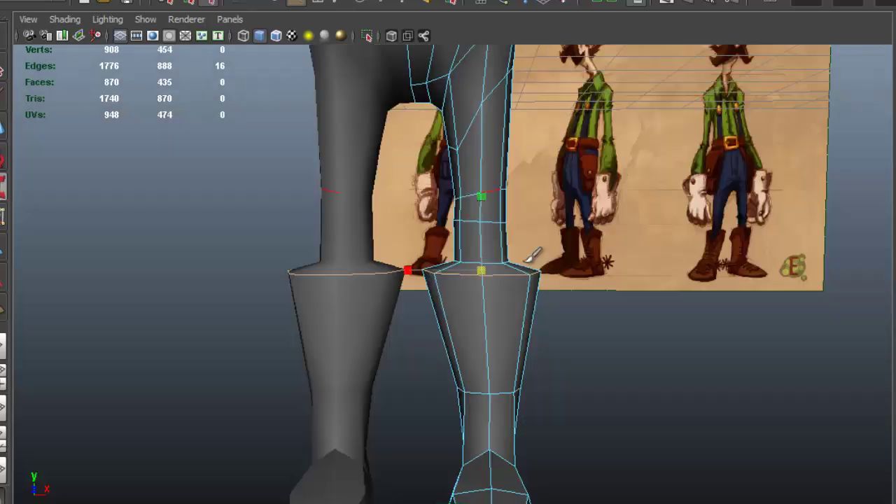
{"action": "right_click_drag", "start_coordinate": [527, 267], "coordinate": [439, 242], "text": "alt"}
{"action": "left_click_drag", "start_coordinate": [438, 242], "coordinate": [522, 258], "text": "alt"}
Shift the loop at the boot's lower shaft slightly inward and adjust the loop where the leg enters the cuff.
{"action": "key", "text": "w"}
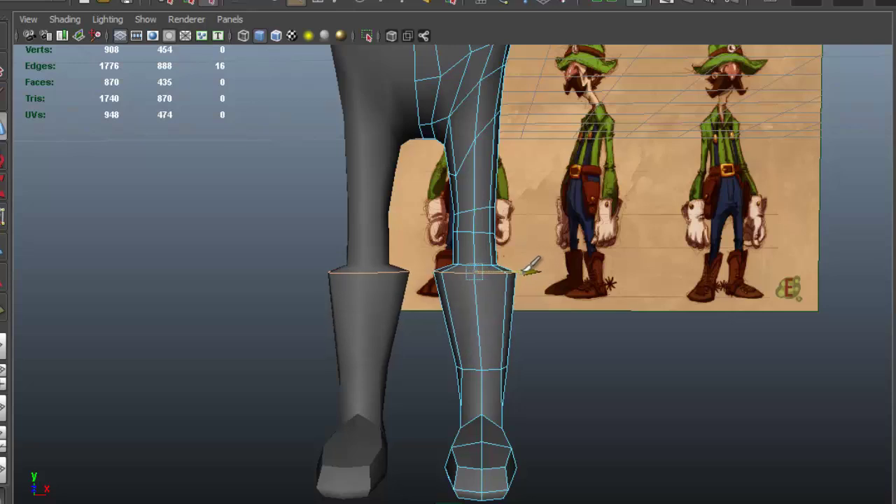
{"action": "right_click_drag", "start_coordinate": [496, 260], "coordinate": [508, 382], "text": "alt"}
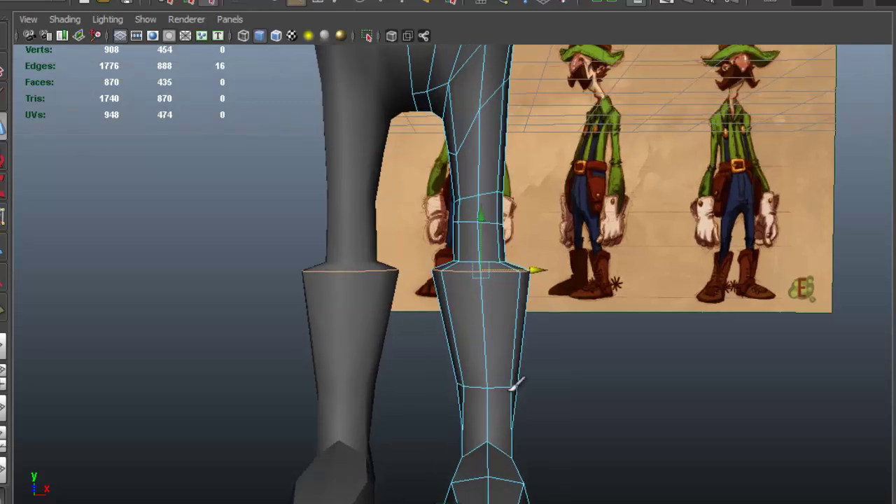
{"action": "left_click_drag", "start_coordinate": [515, 383], "coordinate": [545, 371]}
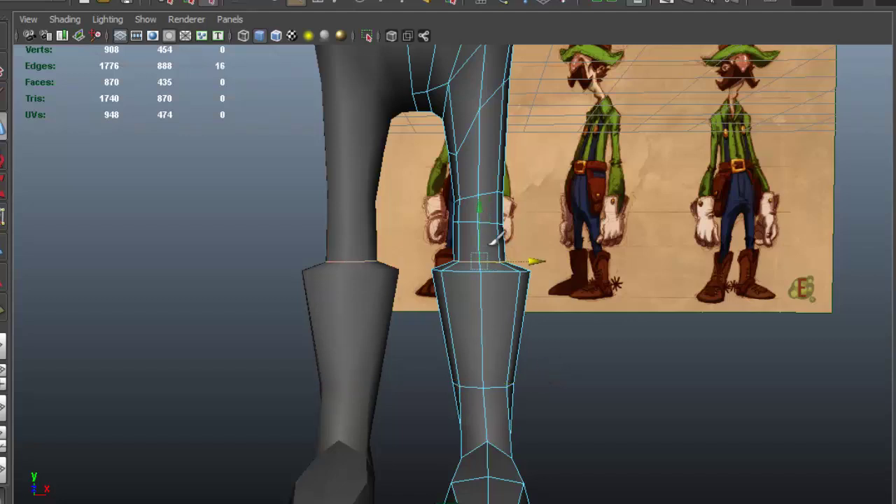
{"action": "left_click_drag", "start_coordinate": [486, 211], "coordinate": [495, 245]}
Insert an edge loop around the forearm where the glove cuff begins.
{"action": "right_click_drag", "start_coordinate": [583, 297], "coordinate": [535, 262], "text": "alt"}
{"action": "left_click_drag", "start_coordinate": [533, 252], "coordinate": [462, 248], "text": "alt"}
{"action": "right_click_drag", "start_coordinate": [518, 250], "coordinate": [448, 203], "text": "alt"}
{"action": "middle_click_drag", "start_coordinate": [428, 184], "coordinate": [425, 282], "text": "alt"}
{"action": "left_click_drag", "start_coordinate": [429, 281], "coordinate": [478, 264], "text": "alt"}
{"action": "middle_click_drag", "start_coordinate": [518, 209], "coordinate": [472, 268], "text": "alt"}
{"action": "left_click_drag", "start_coordinate": [565, 244], "coordinate": [560, 273], "text": "alt"}
{"action": "right_click_drag", "start_coordinate": [536, 280], "coordinate": [580, 327], "text": "alt"}
{"action": "left_click_drag", "start_coordinate": [501, 338], "coordinate": [537, 297], "text": "alt"}
{"action": "right_click_drag", "start_coordinate": [534, 286], "coordinate": [595, 330], "text": "alt"}
{"action": "left_click_drag", "start_coordinate": [594, 331], "coordinate": [594, 317], "text": "alt"}
{"action": "right_click_drag", "start_coordinate": [556, 315], "coordinate": [580, 334], "text": "alt"}
{"action": "key", "text": "g"}
{"action": "left_click_drag", "start_coordinate": [530, 300], "coordinate": [544, 310]}
Scale the forearm edge loop outward to form the flared opening of the glove.
{"action": "key", "text": "w"}
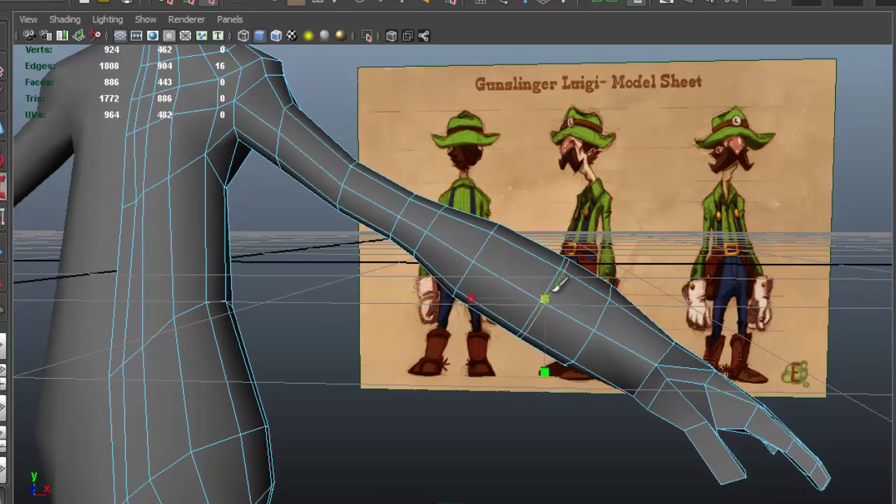
{"action": "left_click_drag", "start_coordinate": [553, 303], "coordinate": [566, 301]}
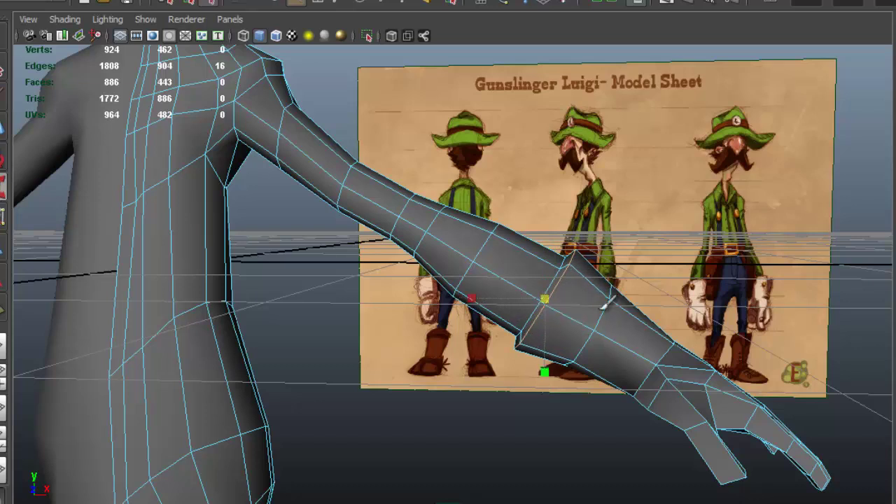
{"action": "right_click_drag", "start_coordinate": [599, 308], "coordinate": [545, 299], "text": "alt"}
{"action": "left_click_drag", "start_coordinate": [544, 300], "coordinate": [585, 319], "text": "alt"}
{"action": "double_click", "coordinate": [592, 304]}
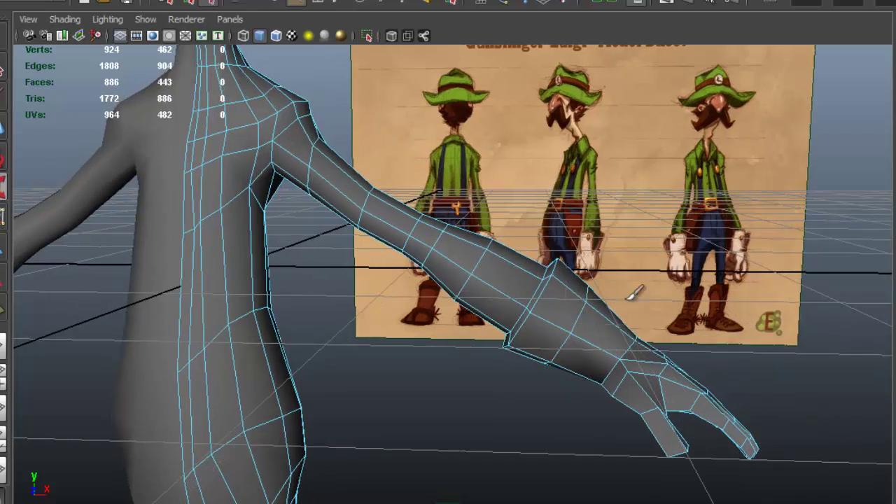
Return the body mesh to object mode and set its normal angle to 143.7209.
{"action": "right_click_drag", "start_coordinate": [637, 299], "coordinate": [381, 250], "text": "alt"}
{"action": "left_click_drag", "start_coordinate": [382, 250], "coordinate": [406, 250], "text": "alt"}
{"action": "middle_click_drag", "start_coordinate": [406, 251], "coordinate": [469, 212], "text": "alt"}
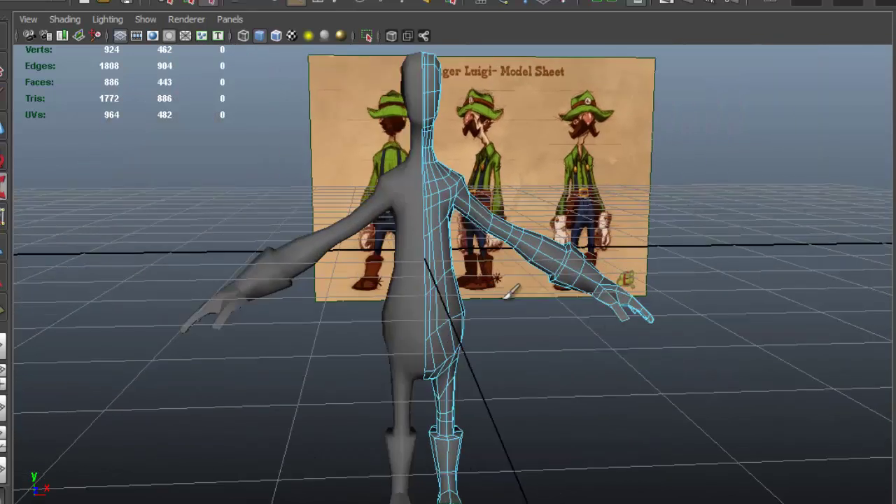
{"action": "left_click_drag", "start_coordinate": [470, 204], "coordinate": [379, 253], "text": "alt"}
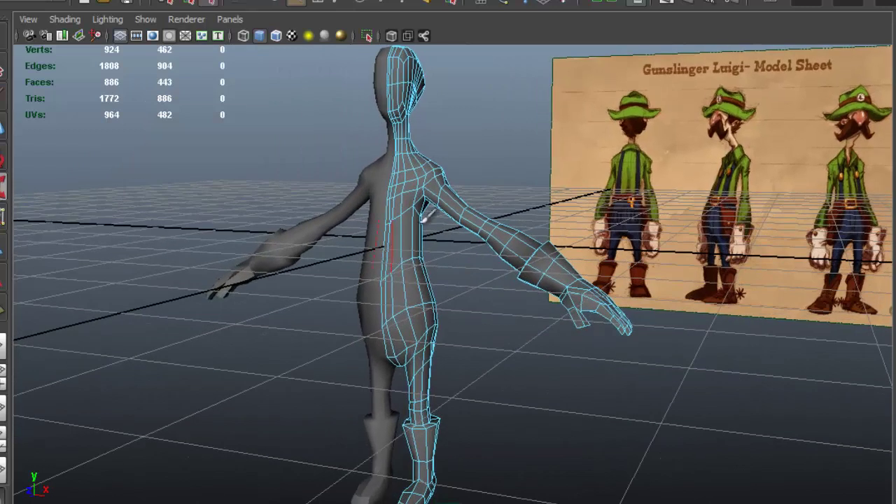
{"action": "right_click_drag", "start_coordinate": [435, 182], "coordinate": [490, 168]}
{"action": "left_click", "coordinate": [434, 164]}
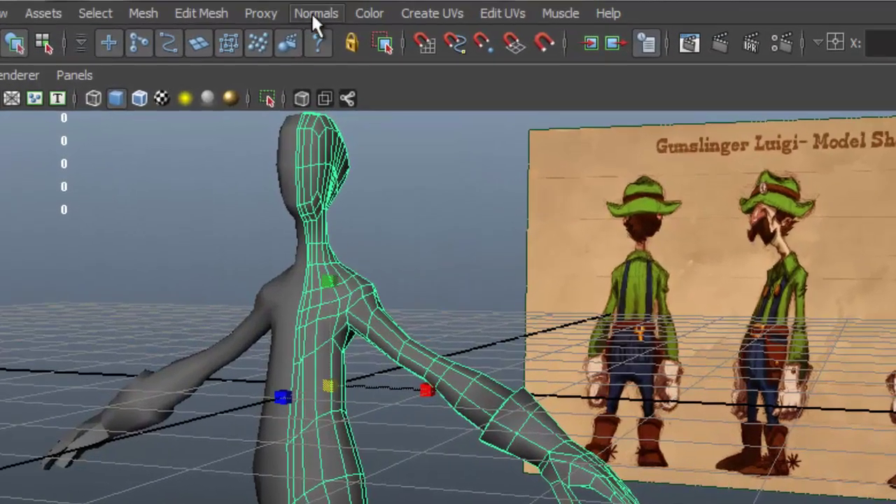
{"action": "left_click", "coordinate": [313, 14]}
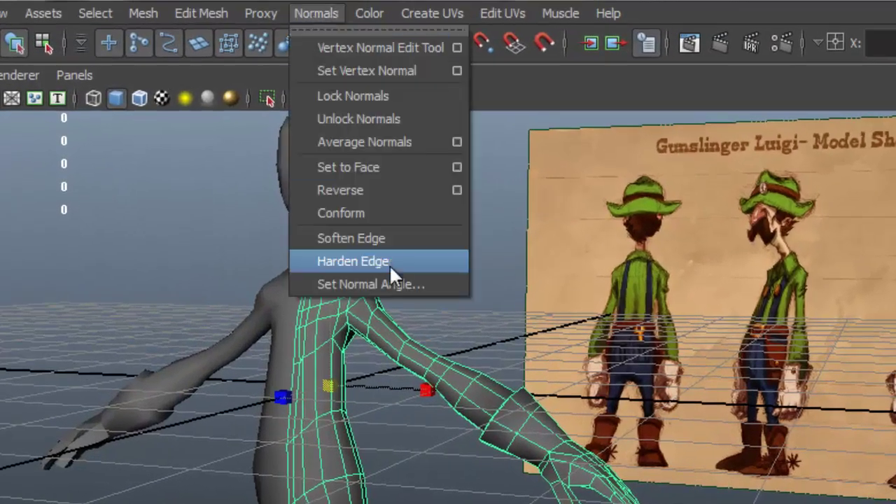
{"action": "left_click", "coordinate": [415, 285]}
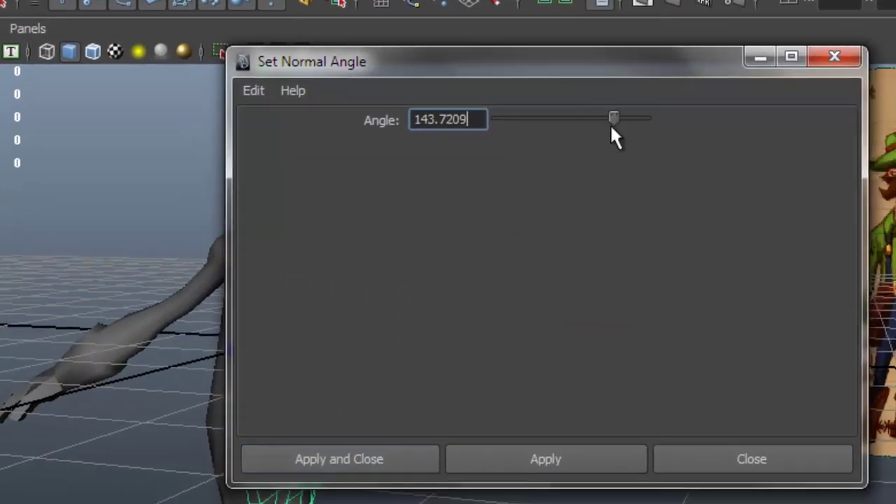
{"action": "left_click", "coordinate": [411, 459]}
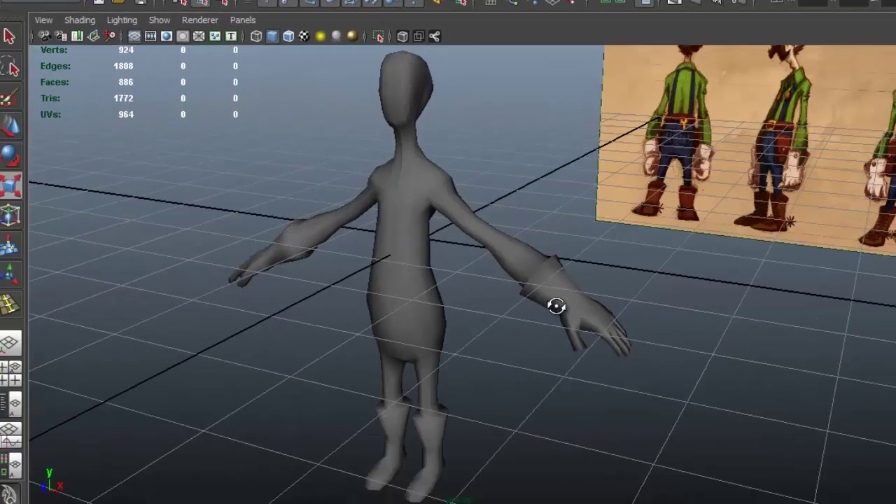
Select the modelled half of the body and turn on its smooth mesh preview to work on the head.
{"action": "left_click_drag", "start_coordinate": [556, 305], "coordinate": [562, 295], "text": "alt"}
{"action": "right_click_drag", "start_coordinate": [395, 182], "coordinate": [441, 208], "text": "alt"}
{"action": "left_click", "coordinate": [445, 157]}
{"action": "middle_click_drag", "start_coordinate": [441, 140], "coordinate": [489, 285], "text": "alt"}
{"action": "right_click_drag", "start_coordinate": [489, 286], "coordinate": [583, 304], "text": "alt"}
{"action": "middle_click_drag", "start_coordinate": [507, 179], "coordinate": [515, 250], "text": "alt"}
{"action": "right_click_drag", "start_coordinate": [460, 251], "coordinate": [517, 257], "text": "alt"}
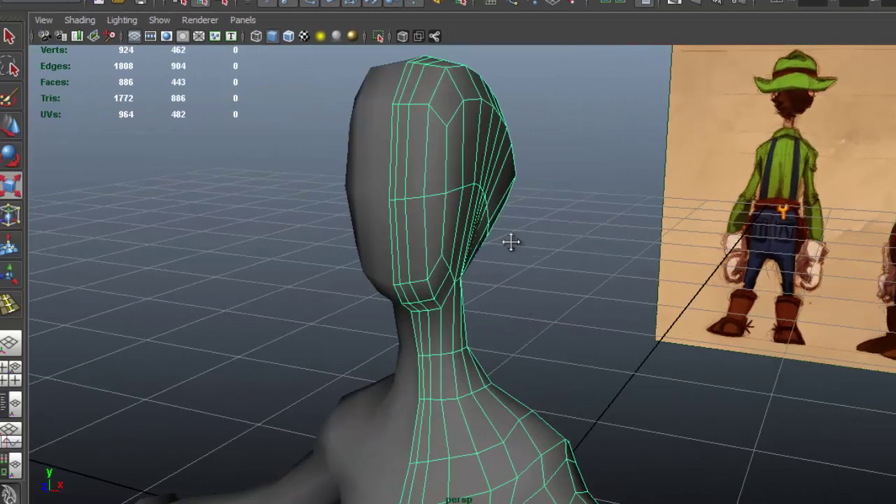
{"action": "key", "text": "3"}
{"action": "left_click_drag", "start_coordinate": [490, 250], "coordinate": [472, 255], "text": "alt"}
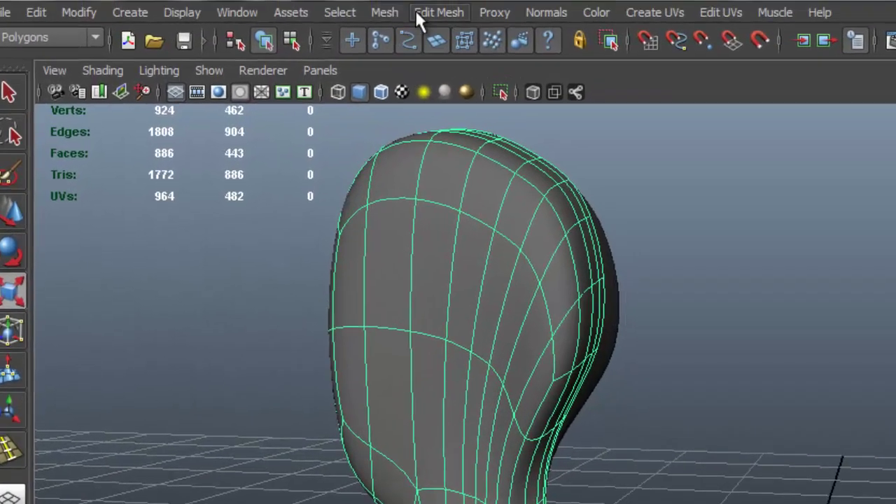
Start the Sculpt Geometry Tool with the Pinch operation and a brush radius of 18.1966.
{"action": "left_click", "coordinate": [385, 12]}
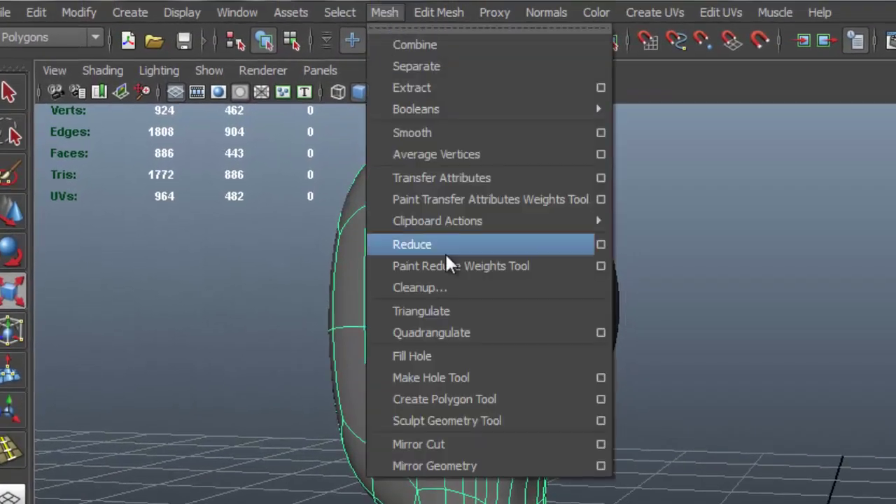
{"action": "left_click", "coordinate": [601, 420]}
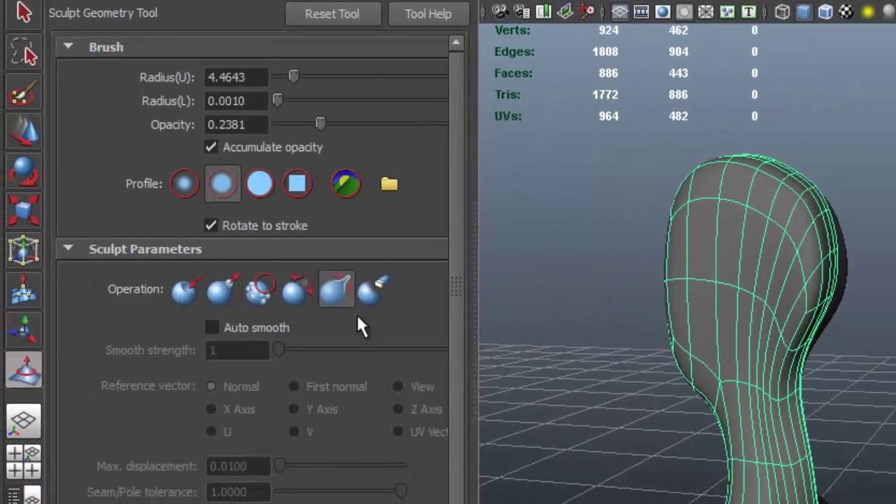
{"action": "left_click", "coordinate": [337, 277]}
{"action": "mouse_move", "coordinate": [680, 250]}
{"action": "left_mouse_down", "text": "alt"}
{"action": "mouse_move", "coordinate": [746, 260]}
{"action": "mouse_move", "coordinate": [776, 290]}
{"action": "mouse_move", "coordinate": [774, 263]}
{"action": "mouse_move", "coordinate": [815, 272]}
{"action": "left_mouse_up", "text": "alt"}
{"action": "mouse_move", "coordinate": [806, 310]}
{"action": "left_mouse_down", "text": "alt"}
{"action": "mouse_move", "coordinate": [742, 292]}
{"action": "mouse_move", "coordinate": [742, 224]}
{"action": "left_mouse_up", "text": "alt"}
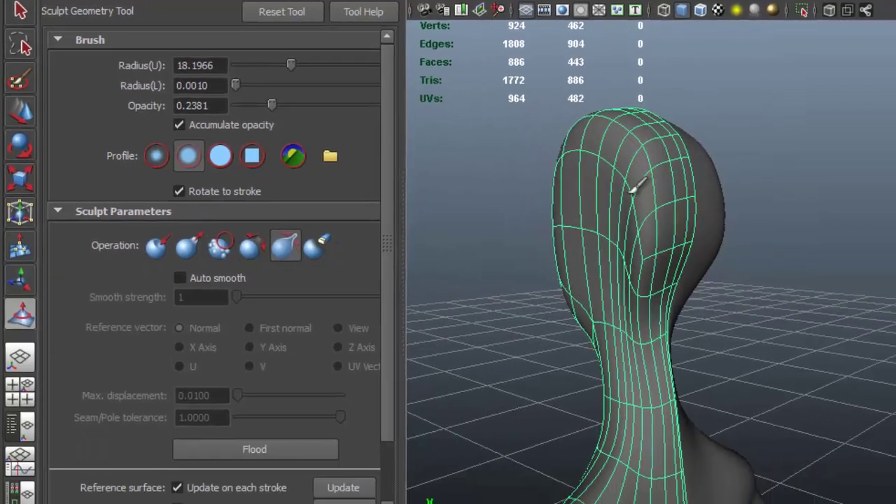
Brush over the side and back of the head to even out the bunched topology.
{"action": "mouse_move", "coordinate": [617, 332]}
{"action": "left_mouse_down", "text": "alt"}
{"action": "mouse_move", "coordinate": [738, 302]}
{"action": "mouse_move", "coordinate": [759, 214]}
{"action": "left_mouse_up", "text": "alt"}
{"action": "mouse_move", "coordinate": [678, 189]}
{"action": "left_mouse_down"}
{"action": "mouse_move", "coordinate": [718, 240]}
{"action": "mouse_move", "coordinate": [654, 255]}
{"action": "mouse_move", "coordinate": [633, 189]}
{"action": "left_mouse_up"}
{"action": "left_click_drag", "start_coordinate": [597, 153], "coordinate": [595, 221]}
{"action": "left_click_drag", "start_coordinate": [564, 168], "coordinate": [588, 245]}
{"action": "left_click_drag", "start_coordinate": [519, 224], "coordinate": [562, 245]}
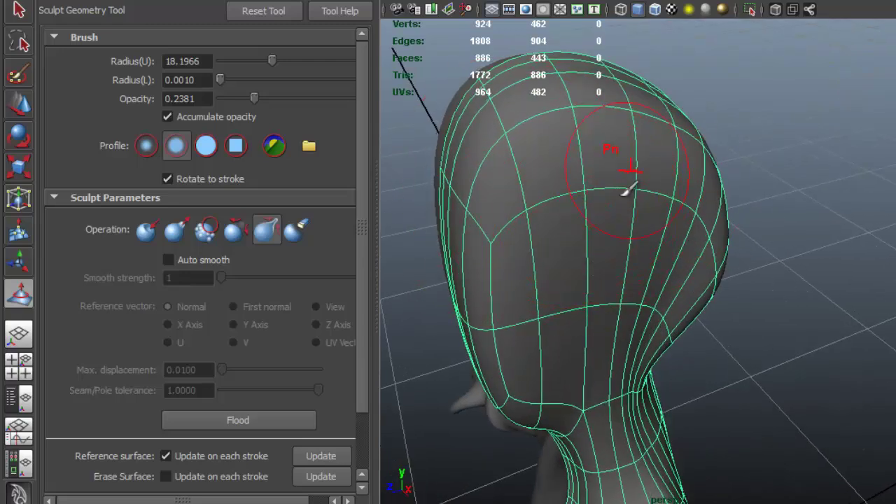
Smooth the back of the head and the neck using a brush radius of 11.7374.
{"action": "mouse_move", "coordinate": [623, 240]}
{"action": "left_mouse_down", "text": "alt"}
{"action": "mouse_move", "coordinate": [592, 210]}
{"action": "mouse_move", "coordinate": [574, 292]}
{"action": "mouse_move", "coordinate": [539, 200]}
{"action": "mouse_move", "coordinate": [578, 168]}
{"action": "left_mouse_up", "text": "alt"}
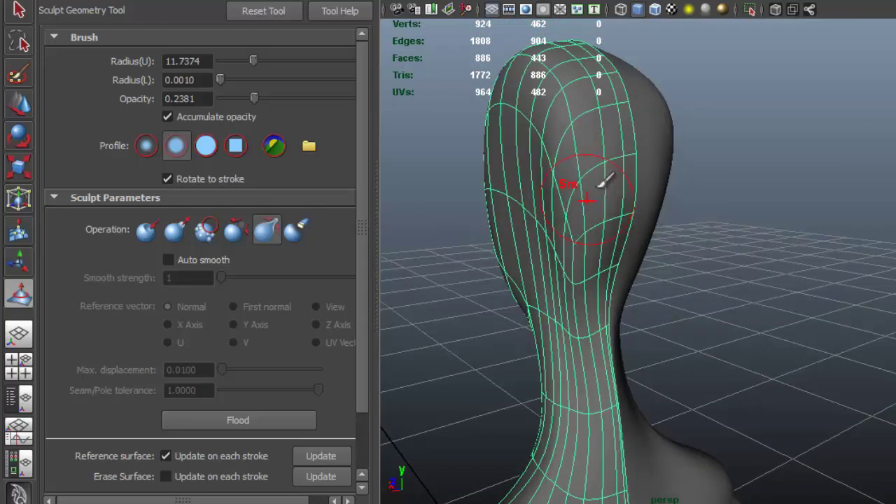
{"action": "left_click_drag", "start_coordinate": [556, 111], "coordinate": [537, 104]}
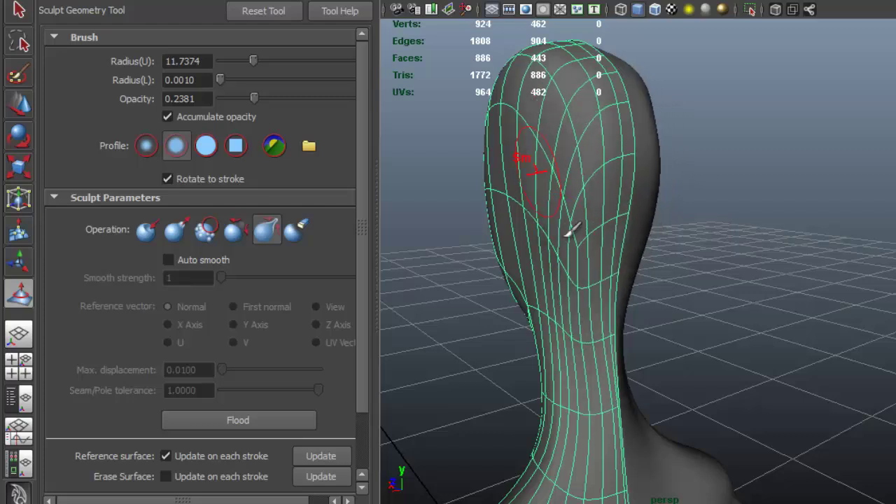
{"action": "mouse_move", "coordinate": [668, 202]}
{"action": "left_mouse_down", "text": "alt"}
{"action": "mouse_move", "coordinate": [553, 198]}
{"action": "mouse_move", "coordinate": [641, 340]}
{"action": "mouse_move", "coordinate": [726, 316]}
{"action": "mouse_move", "coordinate": [592, 194]}
{"action": "mouse_move", "coordinate": [651, 269]}
{"action": "mouse_move", "coordinate": [640, 316]}
{"action": "mouse_move", "coordinate": [601, 258]}
{"action": "left_mouse_up", "text": "alt"}
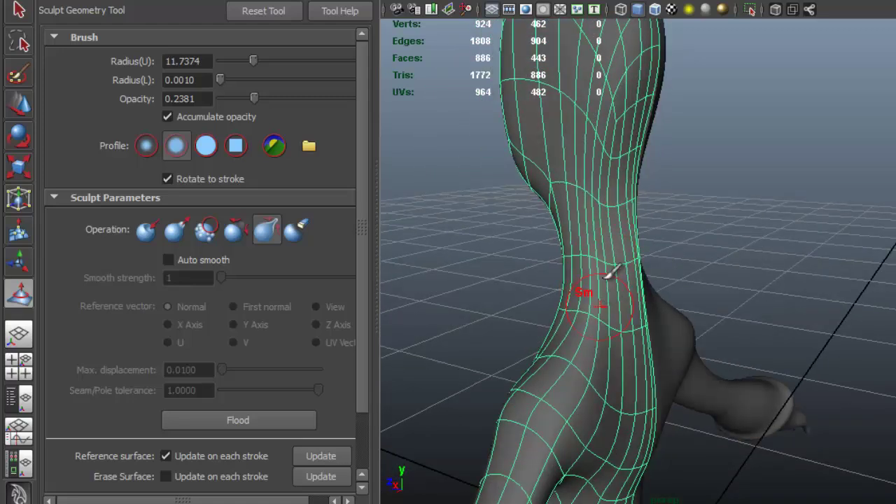
{"action": "mouse_move", "coordinate": [601, 309]}
{"action": "left_mouse_down", "text": "alt"}
{"action": "mouse_move", "coordinate": [684, 312]}
{"action": "mouse_move", "coordinate": [632, 251]}
{"action": "left_mouse_up", "text": "alt"}
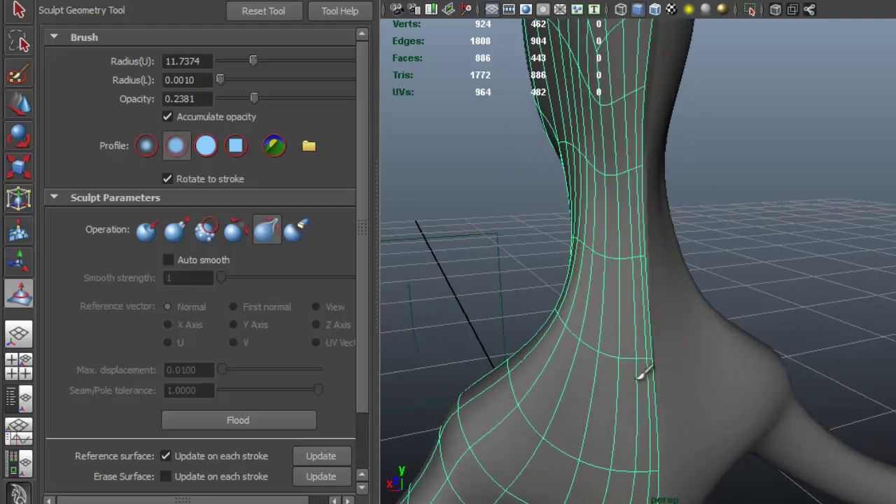
{"action": "mouse_move", "coordinate": [622, 359]}
{"action": "left_mouse_down", "text": "alt"}
{"action": "mouse_move", "coordinate": [735, 272]}
{"action": "mouse_move", "coordinate": [710, 304]}
{"action": "mouse_move", "coordinate": [720, 248]}
{"action": "mouse_move", "coordinate": [689, 318]}
{"action": "mouse_move", "coordinate": [595, 238]}
{"action": "left_mouse_up", "text": "alt"}
Leave sculpting, close the tool settings and select the edge loop around the middle of the neck with the Move tool.
{"action": "key", "text": "q"}
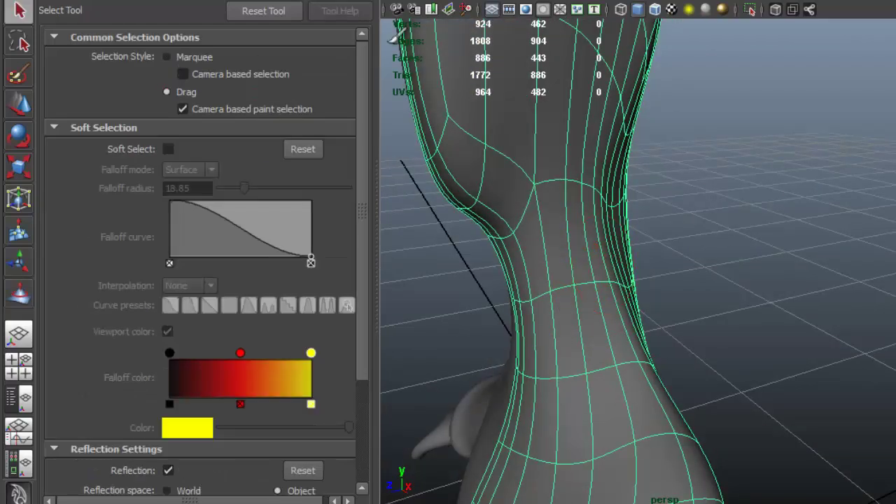
{"action": "left_click", "coordinate": [372, 2]}
{"action": "left_click_drag", "start_coordinate": [414, 188], "coordinate": [570, 201], "text": "alt"}
{"action": "right_click_drag", "start_coordinate": [570, 201], "coordinate": [564, 165], "text": "alt"}
{"action": "left_click_drag", "start_coordinate": [564, 164], "coordinate": [565, 238], "text": "alt"}
{"action": "right_click_drag", "start_coordinate": [532, 191], "coordinate": [518, 212]}
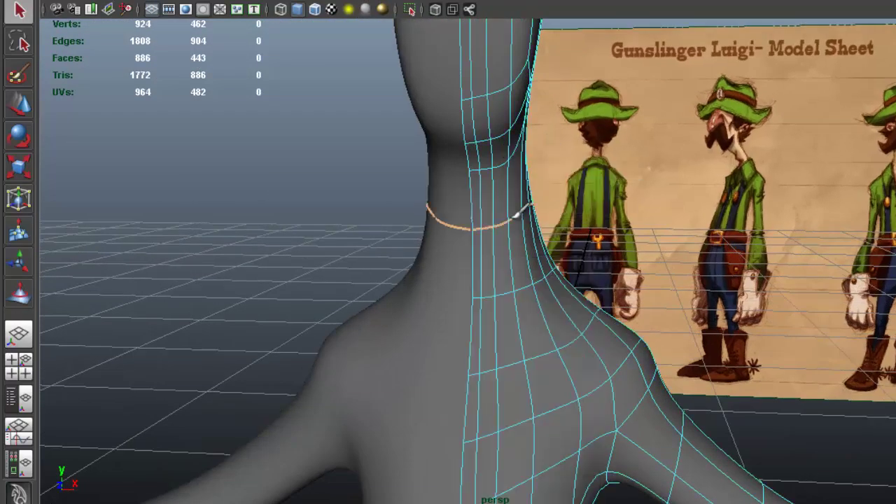
{"action": "left_click_drag", "start_coordinate": [518, 214], "coordinate": [509, 119], "text": "alt"}
{"action": "key", "text": "w"}
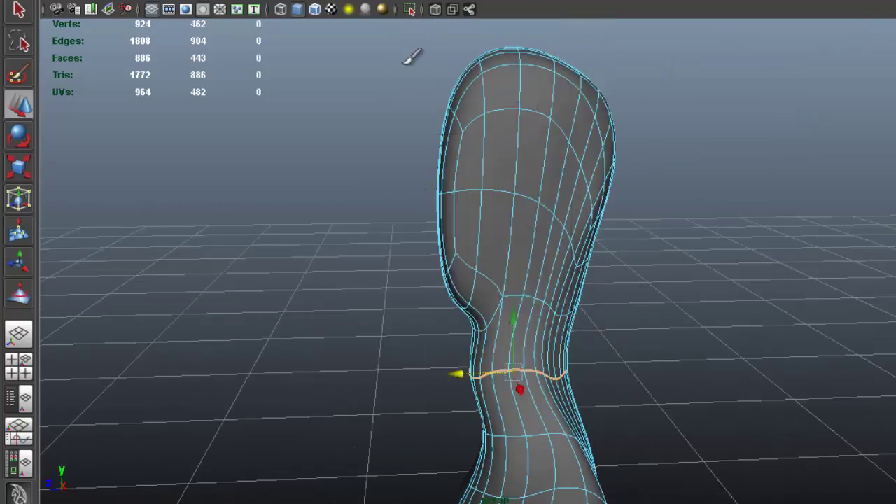
Select all faces of the head and move them forward and vertically so the head juts ahead of the neck.
{"action": "mouse_move", "coordinate": [467, 98]}
{"action": "left_mouse_down"}
{"action": "mouse_move", "coordinate": [613, 176]}
{"action": "mouse_move", "coordinate": [611, 91]}
{"action": "mouse_move", "coordinate": [553, 66]}
{"action": "mouse_move", "coordinate": [425, 190]}
{"action": "mouse_move", "coordinate": [624, 243]}
{"action": "mouse_move", "coordinate": [649, 222]}
{"action": "left_mouse_up"}
{"action": "mouse_move", "coordinate": [573, 341]}
{"action": "left_mouse_down", "text": "ctrl"}
{"action": "mouse_move", "coordinate": [467, 354]}
{"action": "mouse_move", "coordinate": [555, 282]}
{"action": "left_mouse_up", "text": "ctrl"}
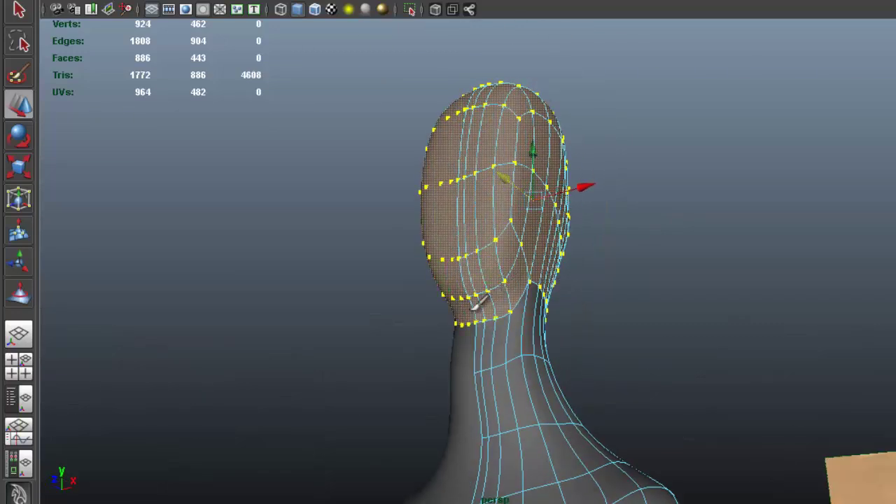
{"action": "left_click_drag", "start_coordinate": [501, 255], "coordinate": [479, 271], "text": "alt"}
{"action": "middle_click_drag", "start_coordinate": [471, 190], "coordinate": [434, 187], "text": "alt"}
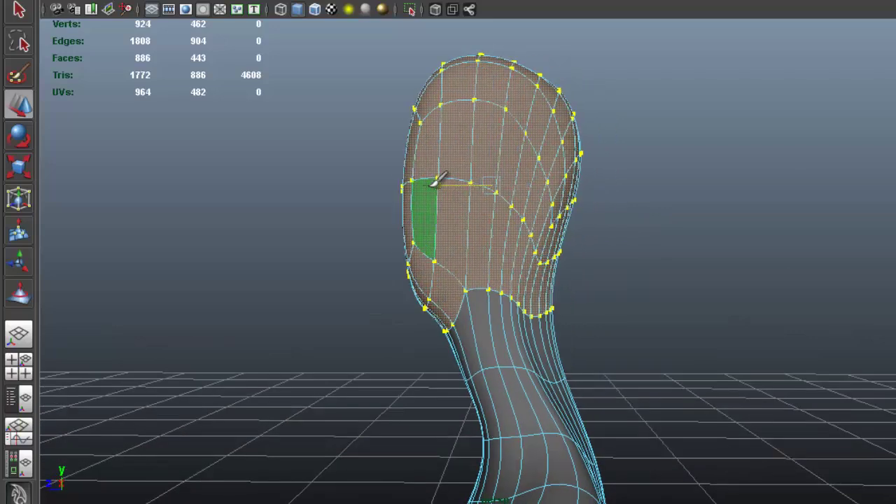
{"action": "mouse_move", "coordinate": [436, 180]}
{"action": "left_mouse_down", "text": "alt"}
{"action": "mouse_move", "coordinate": [434, 240]}
{"action": "mouse_move", "coordinate": [640, 260]}
{"action": "mouse_move", "coordinate": [574, 210]}
{"action": "mouse_move", "coordinate": [443, 266]}
{"action": "mouse_move", "coordinate": [464, 245]}
{"action": "left_mouse_up", "text": "alt"}
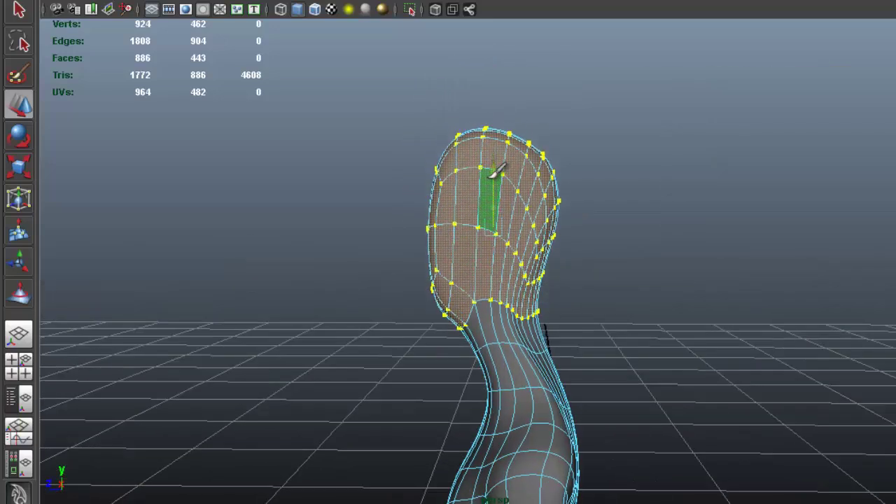
{"action": "left_click_drag", "start_coordinate": [492, 187], "coordinate": [537, 194], "text": "alt"}
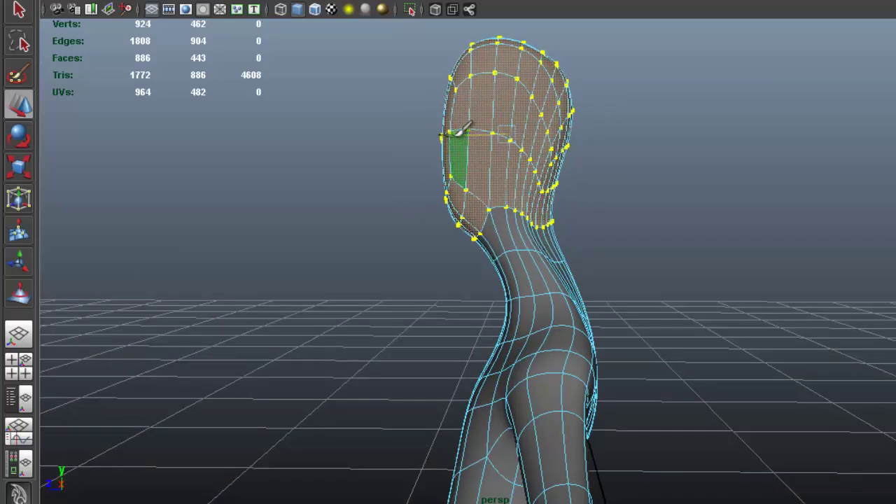
{"action": "left_click_drag", "start_coordinate": [516, 79], "coordinate": [516, 82]}
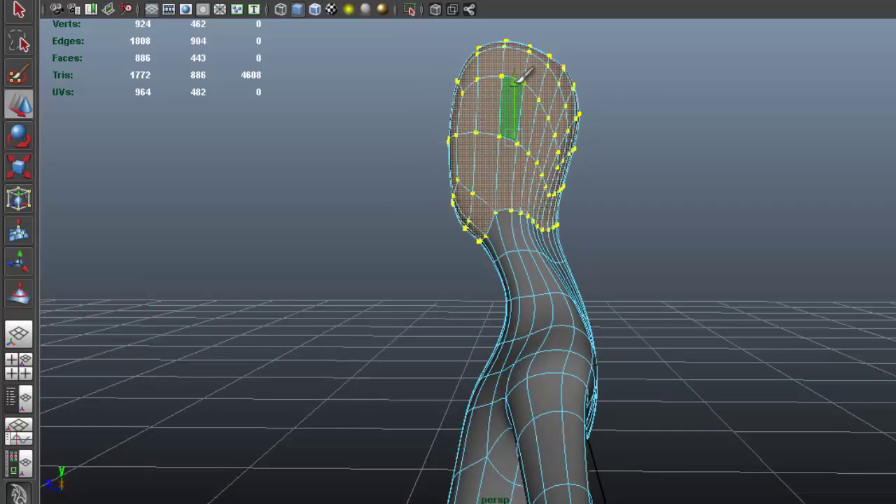
Enable soft selection with a falloff radius of about 15 and reshape the back of the head and neck by moving faces.
{"action": "left_click_drag", "start_coordinate": [688, 223], "coordinate": [820, 352], "text": "alt"}
{"action": "scroll", "coordinate": [728, 213], "scroll_direction": "up", "scroll_amount": 5}
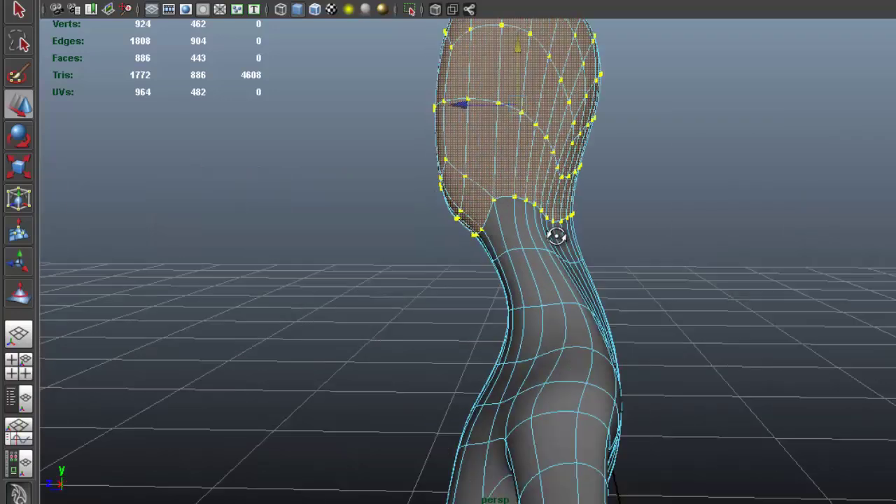
{"action": "left_click", "coordinate": [727, 196]}
{"action": "middle_click_drag", "start_coordinate": [604, 162], "coordinate": [554, 260], "text": "alt"}
{"action": "left_click_drag", "start_coordinate": [554, 260], "coordinate": [462, 215], "text": "alt"}
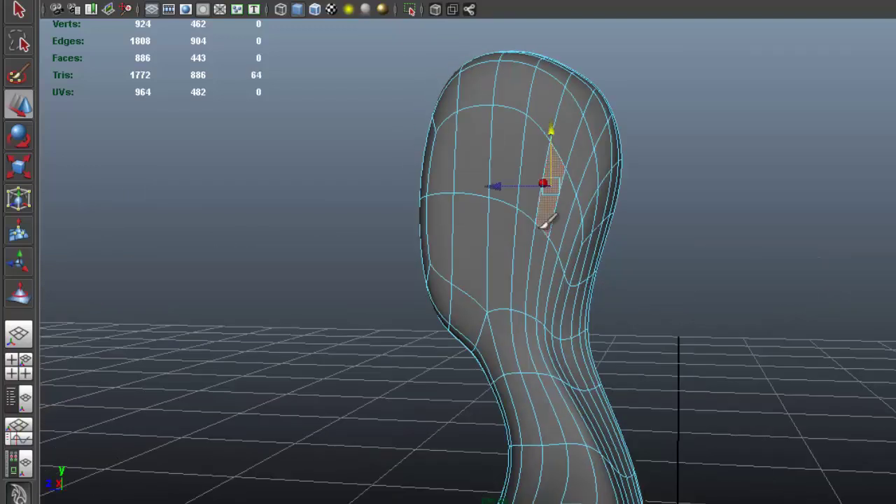
{"action": "key", "text": "b"}
{"action": "middle_click_drag", "start_coordinate": [565, 228], "coordinate": [584, 234]}
{"action": "left_click_drag", "start_coordinate": [509, 227], "coordinate": [357, 218], "text": "alt"}
{"action": "left_click", "coordinate": [453, 145]}
{"action": "left_click_drag", "start_coordinate": [446, 150], "coordinate": [440, 150]}
{"action": "left_click", "coordinate": [476, 301]}
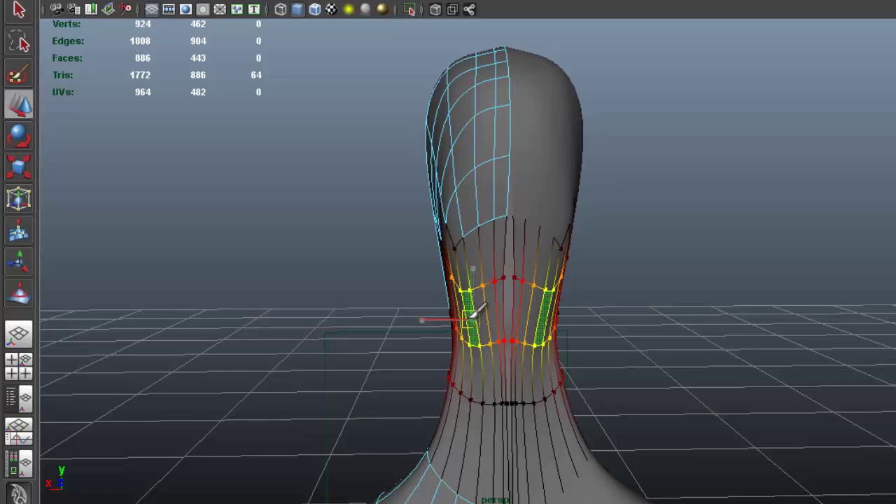
Select the center seam edge loop of the head and body and align its vertices to X 0.
{"action": "left_click_drag", "start_coordinate": [488, 222], "coordinate": [620, 223], "text": "alt"}
{"action": "mouse_move", "coordinate": [556, 167]}
{"action": "left_mouse_down", "text": "alt"}
{"action": "mouse_move", "coordinate": [606, 172]}
{"action": "mouse_move", "coordinate": [551, 166]}
{"action": "left_mouse_up", "text": "alt"}
{"action": "left_click_drag", "start_coordinate": [490, 122], "coordinate": [520, 136], "text": "alt"}
{"action": "double_click", "coordinate": [492, 96]}
{"action": "left_click_drag", "start_coordinate": [494, 98], "coordinate": [175, 108], "text": "alt"}
{"action": "right_click_drag", "start_coordinate": [469, 250], "coordinate": [551, 279], "text": "alt"}
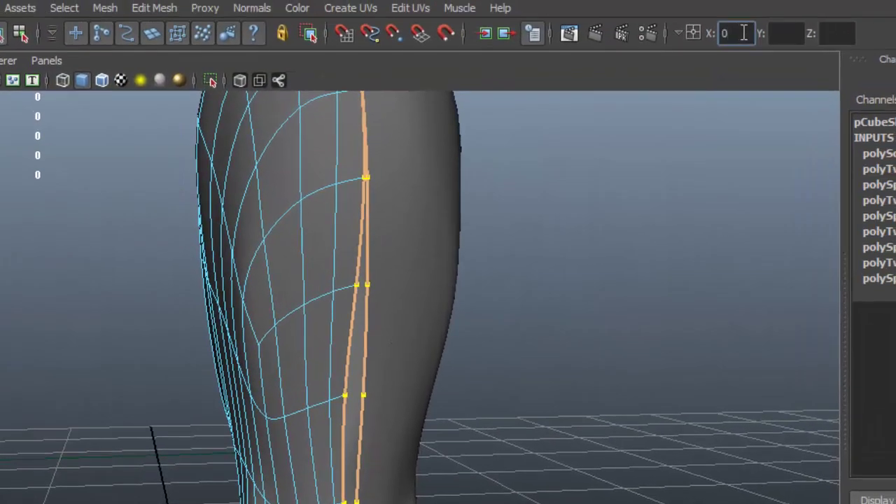
{"action": "key", "text": "Return"}
{"action": "right_click_drag", "start_coordinate": [236, 278], "coordinate": [280, 392], "text": "alt"}
{"action": "left_click", "coordinate": [489, 349]}
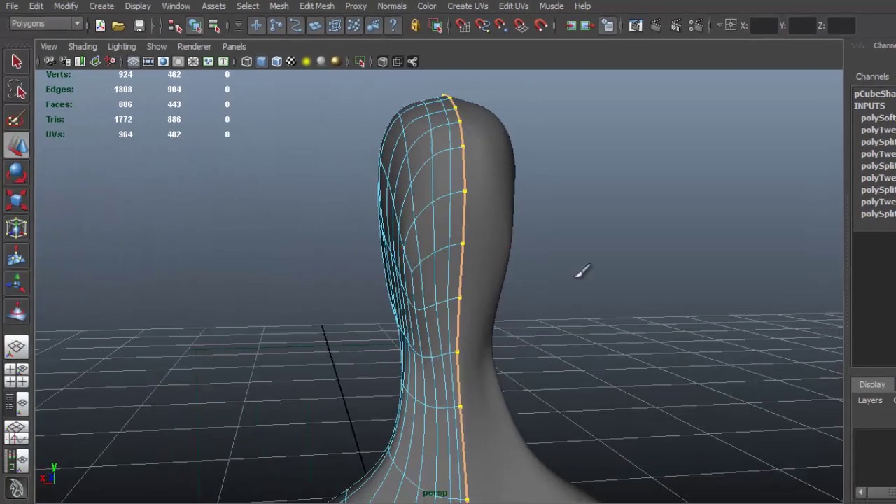
Toggle the Move tool's Reflection option off and back on in its settings.
{"action": "left_click_drag", "start_coordinate": [572, 269], "coordinate": [387, 222], "text": "alt"}
{"action": "double_click", "coordinate": [19, 147]}
{"action": "scroll", "coordinate": [192, 325], "scroll_direction": "down", "scroll_amount": 10}
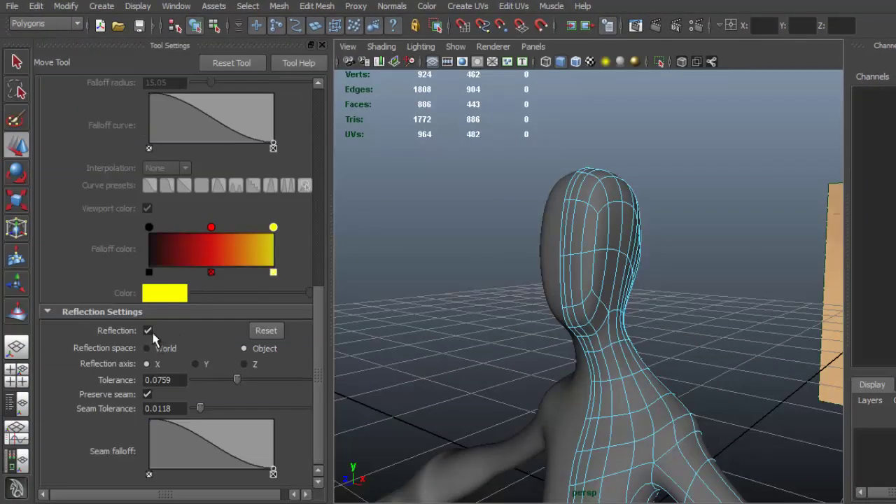
{"action": "left_click", "coordinate": [148, 331]}
{"action": "left_click", "coordinate": [148, 331]}
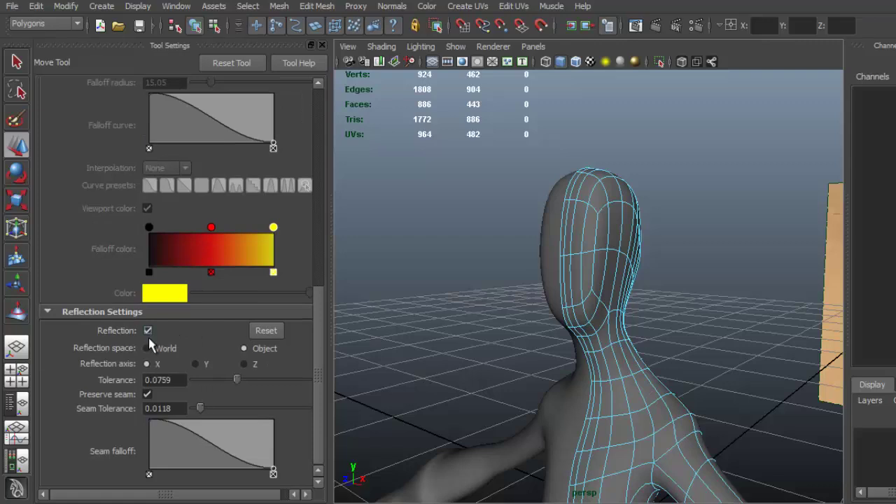
{"action": "left_click", "coordinate": [322, 46]}
Try moving the edge across the center of the face sideways with reflection on, and undo the move.
{"action": "left_click_drag", "start_coordinate": [550, 294], "coordinate": [609, 273], "text": "alt"}
{"action": "scroll", "coordinate": [602, 273], "scroll_direction": "up", "scroll_amount": 2}
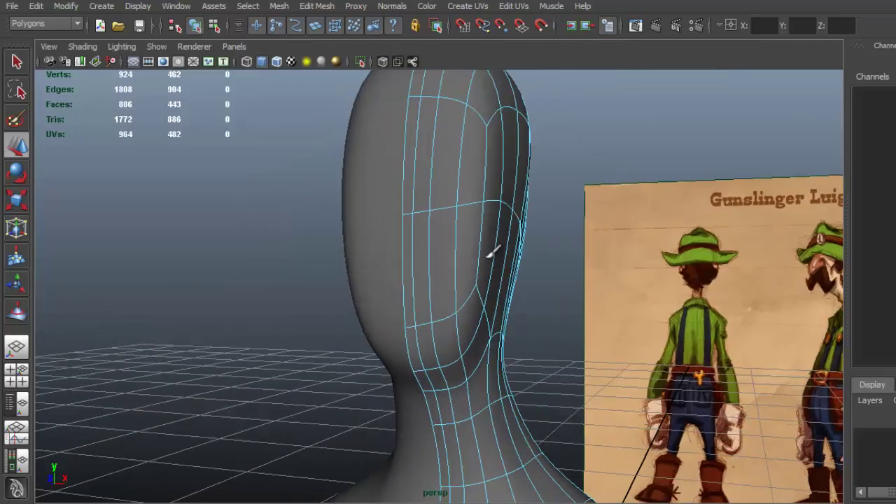
{"action": "left_click", "coordinate": [410, 213]}
{"action": "left_click_drag", "start_coordinate": [453, 211], "coordinate": [495, 212]}
{"action": "left_click_drag", "start_coordinate": [448, 231], "coordinate": [472, 257], "text": "alt"}
{"action": "right_click_drag", "start_coordinate": [530, 299], "coordinate": [554, 306], "text": "alt"}
{"action": "left_click_drag", "start_coordinate": [553, 307], "coordinate": [526, 267], "text": "alt"}
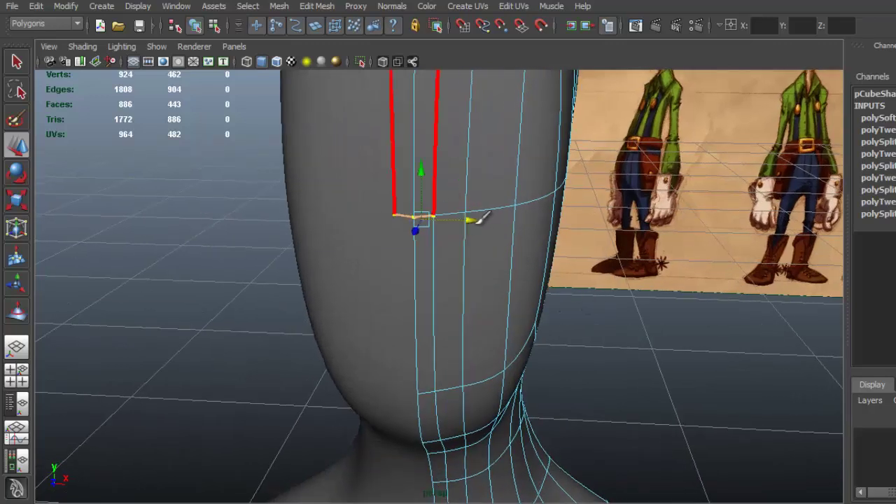
{"action": "left_click_drag", "start_coordinate": [470, 221], "coordinate": [493, 221]}
{"action": "key", "text": "ctrl+z"}
Reposition the edge rows under the face and at the chin, pulling the front ones forward and down into a fuller jaw.
{"action": "right_click_drag", "start_coordinate": [574, 197], "coordinate": [525, 202], "text": "alt"}
{"action": "left_click_drag", "start_coordinate": [518, 204], "coordinate": [388, 270], "text": "alt"}
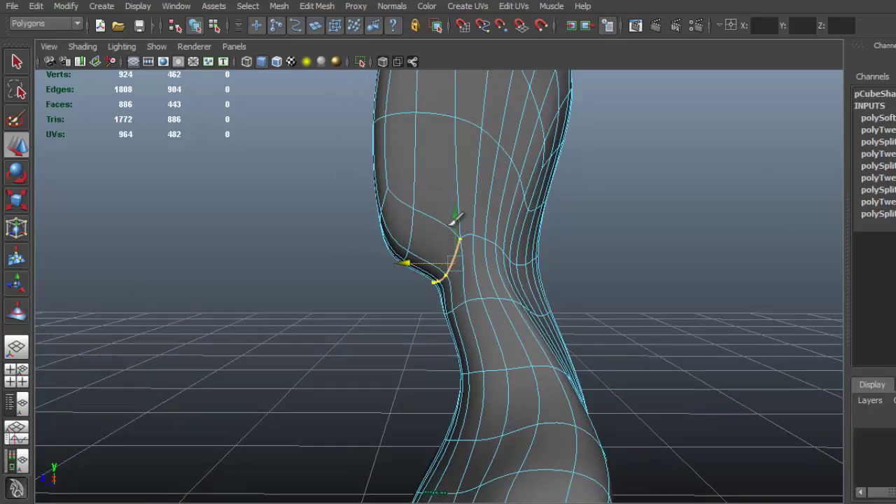
{"action": "left_click_drag", "start_coordinate": [439, 232], "coordinate": [425, 251], "text": "alt"}
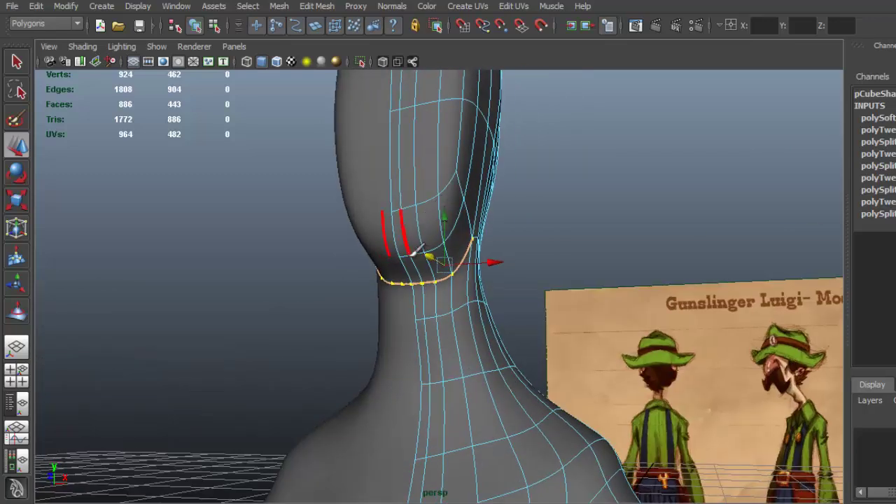
{"action": "left_click_drag", "start_coordinate": [488, 220], "coordinate": [441, 261], "text": "alt"}
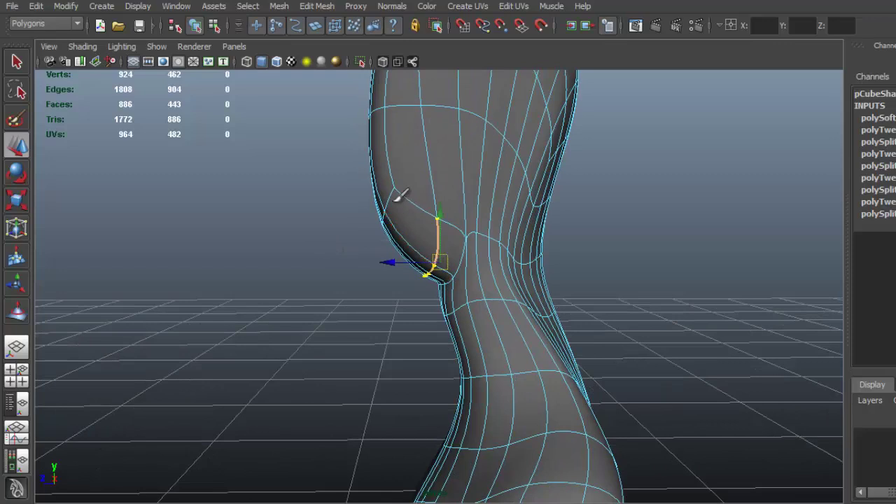
{"action": "left_click_drag", "start_coordinate": [378, 214], "coordinate": [390, 263]}
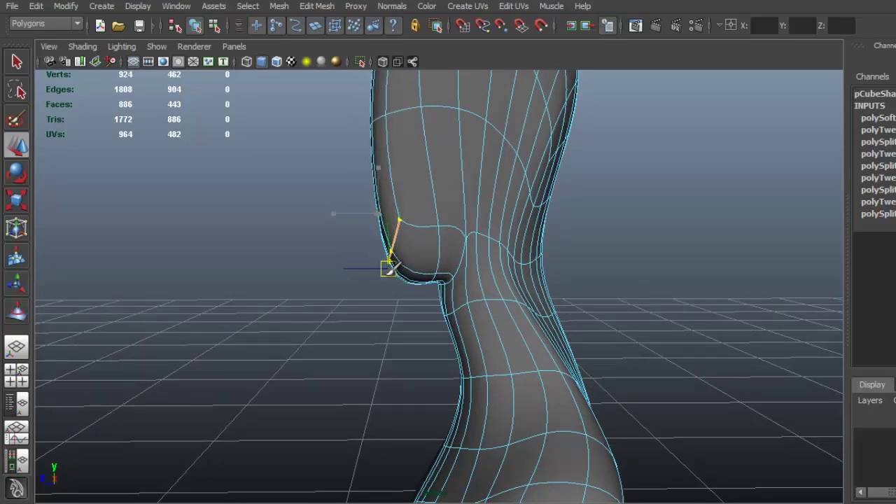
{"action": "left_click_drag", "start_coordinate": [486, 274], "coordinate": [507, 276], "text": "alt"}
{"action": "left_click", "coordinate": [488, 268]}
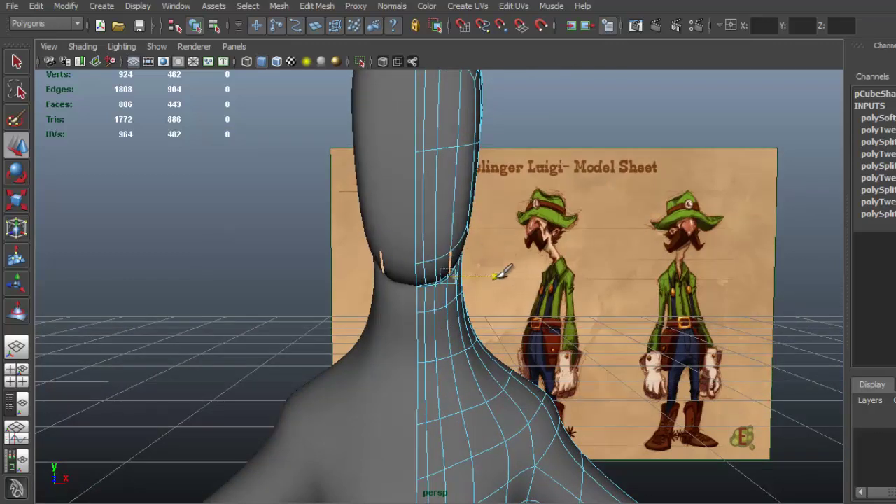
Adjust the vertical edges along the side of the face and the rear side of the head to even out the form.
{"action": "left_click_drag", "start_coordinate": [485, 233], "coordinate": [451, 143], "text": "alt"}
{"action": "left_click", "coordinate": [420, 155]}
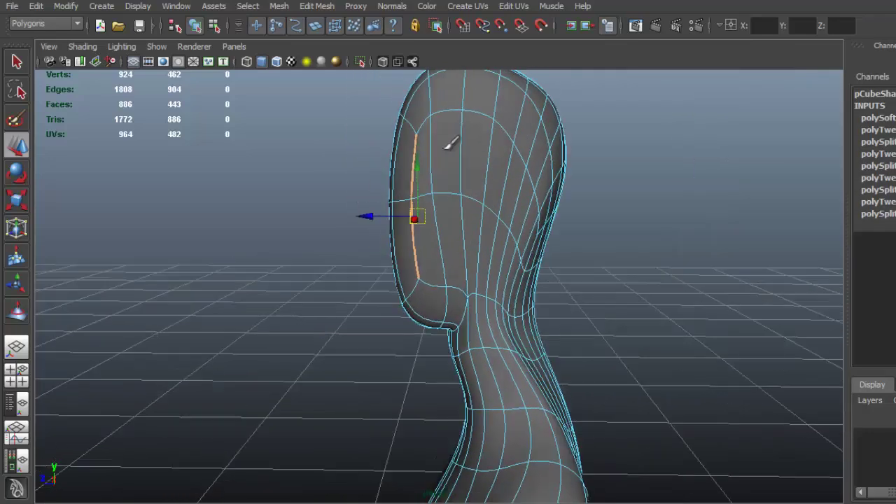
{"action": "left_click", "coordinate": [494, 152]}
{"action": "left_click_drag", "start_coordinate": [508, 259], "coordinate": [436, 272], "text": "alt"}
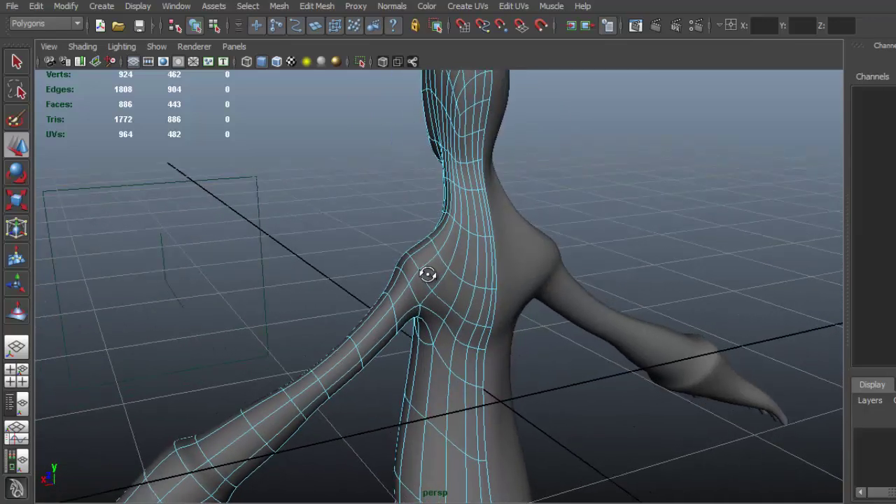
{"action": "left_click_drag", "start_coordinate": [427, 279], "coordinate": [374, 184], "text": "alt"}
{"action": "left_click", "coordinate": [396, 165]}
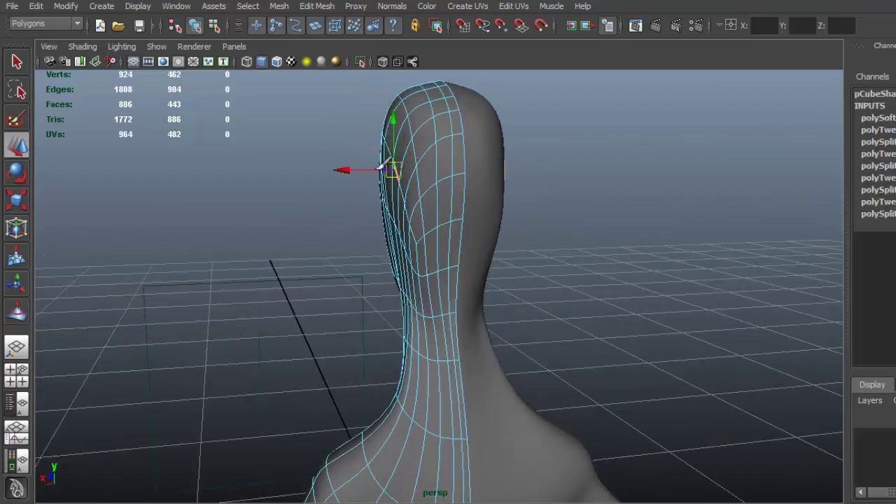
Reposition the edge rows across the brow and upper forehead to round the front profile of the head.
{"action": "left_click_drag", "start_coordinate": [343, 166], "coordinate": [420, 175], "text": "alt"}
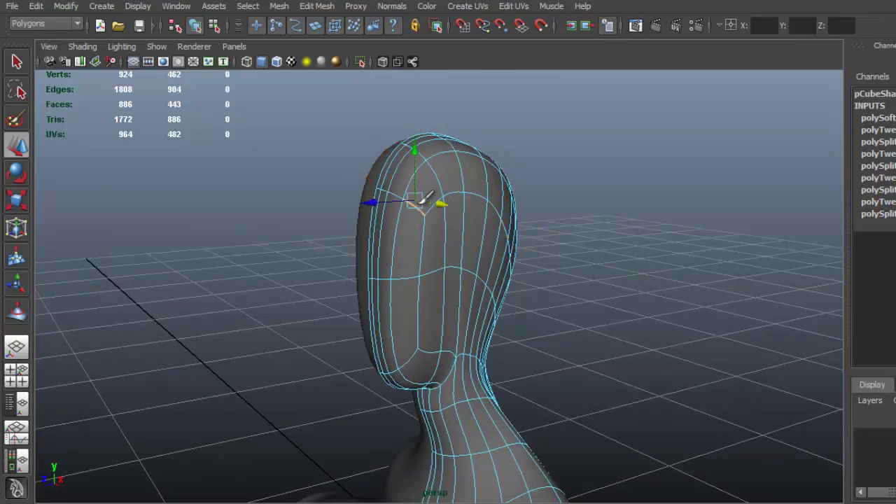
{"action": "left_click_drag", "start_coordinate": [452, 211], "coordinate": [371, 212], "text": "alt"}
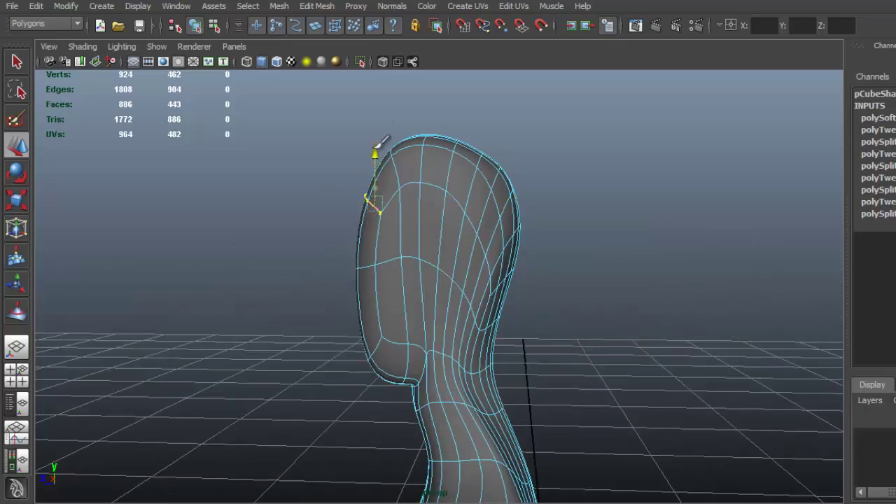
{"action": "left_click_drag", "start_coordinate": [381, 155], "coordinate": [389, 202], "text": "alt"}
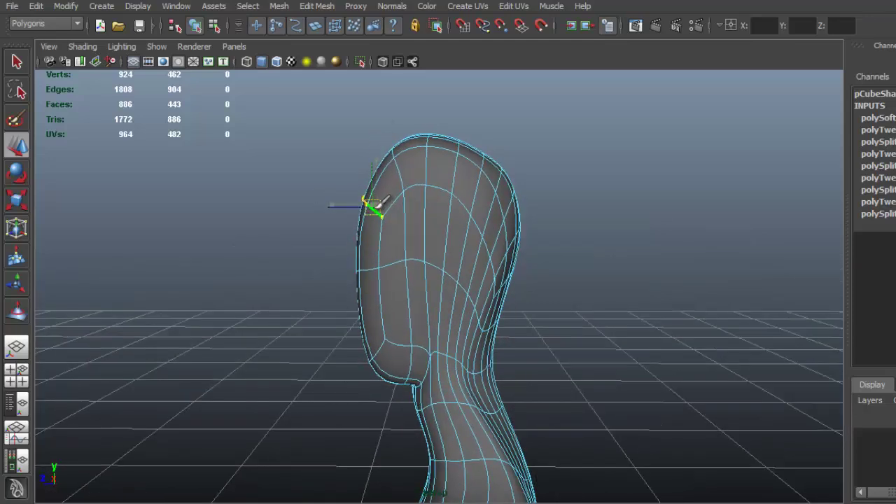
{"action": "mouse_move", "coordinate": [398, 148]}
{"action": "left_mouse_down", "text": "alt"}
{"action": "mouse_move", "coordinate": [434, 174]}
{"action": "mouse_move", "coordinate": [408, 162]}
{"action": "mouse_move", "coordinate": [410, 186]}
{"action": "mouse_move", "coordinate": [395, 139]}
{"action": "left_mouse_up", "text": "alt"}
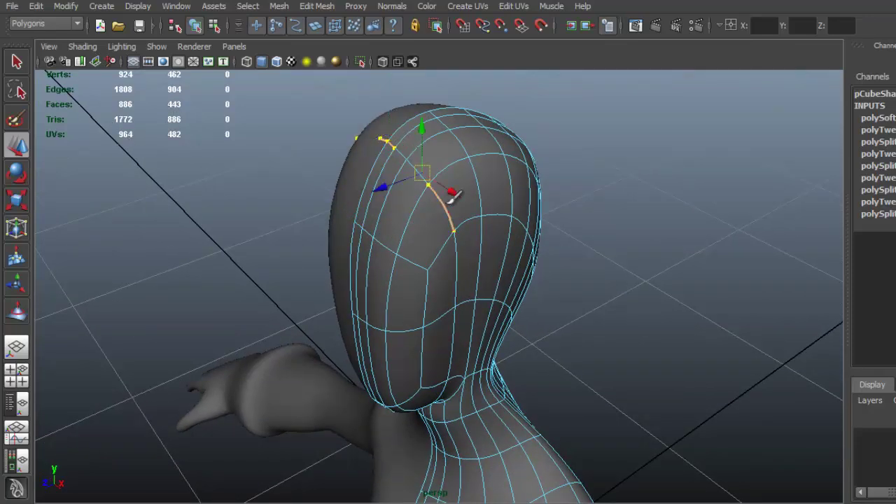
{"action": "left_click_drag", "start_coordinate": [505, 243], "coordinate": [468, 220], "text": "alt"}
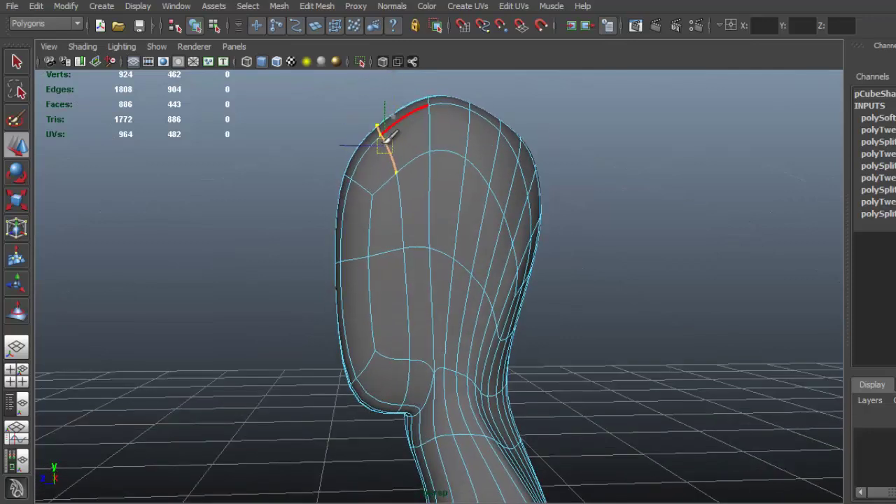
Move the edge row across the top of the head with soft selection to smooth the crown.
{"action": "left_click_drag", "start_coordinate": [437, 128], "coordinate": [463, 182], "text": "alt"}
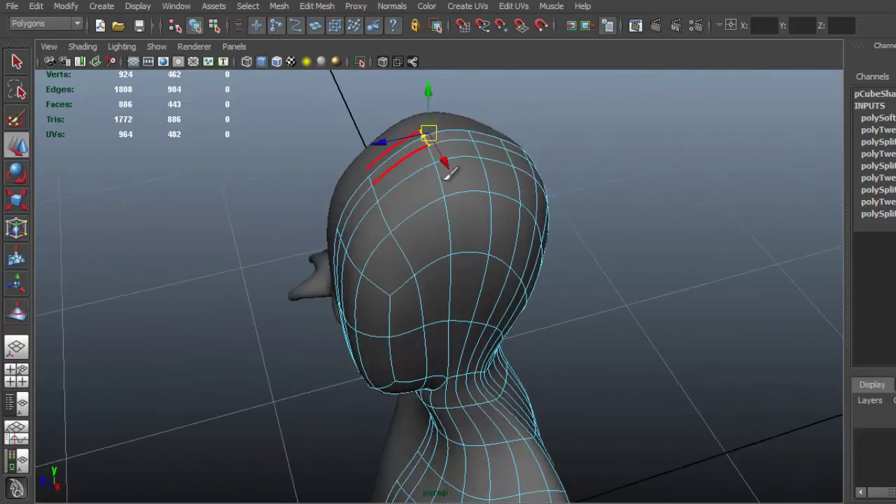
{"action": "left_click_drag", "start_coordinate": [470, 221], "coordinate": [458, 142], "text": "alt"}
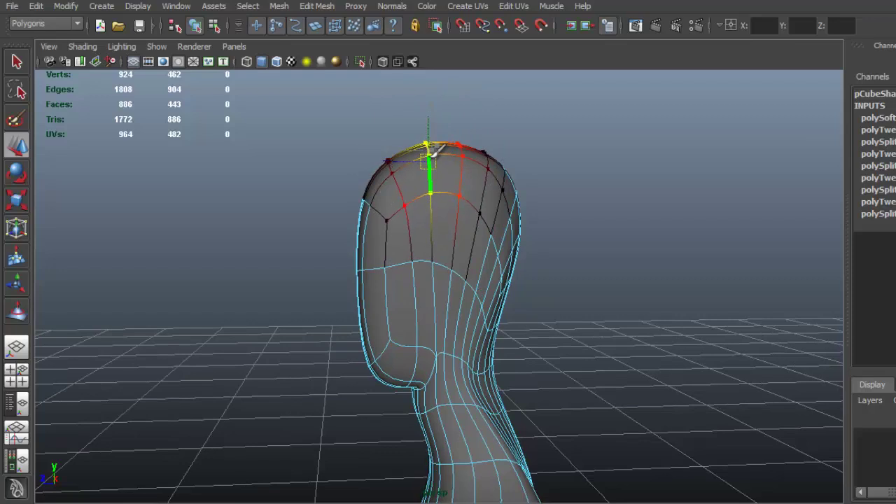
{"action": "left_click_drag", "start_coordinate": [497, 170], "coordinate": [612, 196], "text": "alt"}
{"action": "left_click", "coordinate": [611, 196]}
Move the vertical edge along the side of the cheek with soft selection to even out the edge spacing.
{"action": "left_click_drag", "start_coordinate": [481, 276], "coordinate": [434, 319], "text": "alt"}
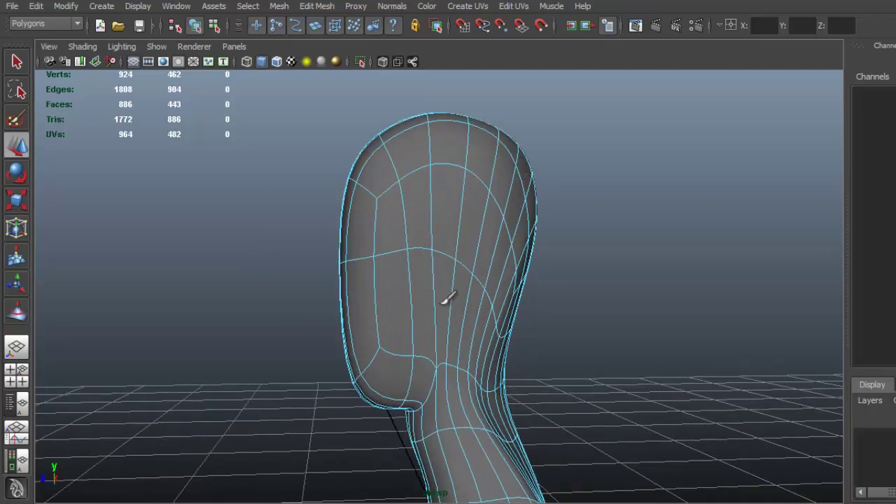
{"action": "left_click", "coordinate": [437, 303]}
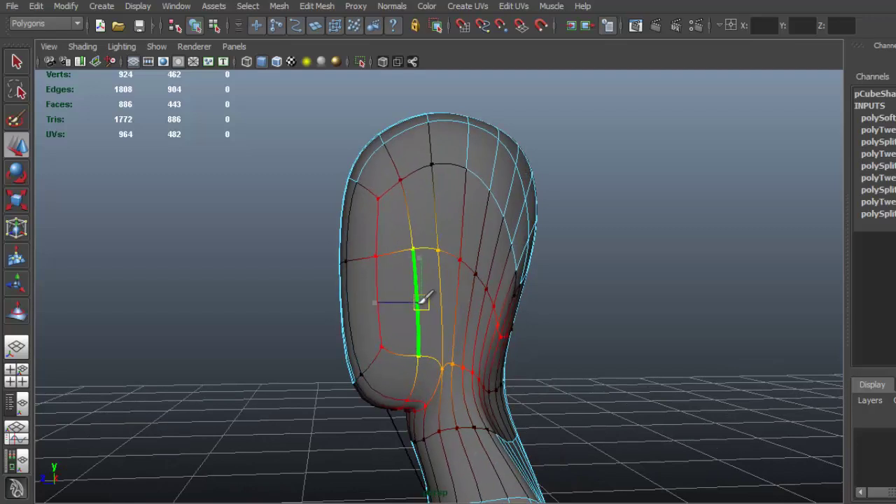
{"action": "left_click", "coordinate": [560, 316]}
Examine the head in the perspective view and compare its proportions with the model sheet in the front view.
{"action": "left_click_drag", "start_coordinate": [560, 316], "coordinate": [445, 247], "text": "alt"}
{"action": "right_click_drag", "start_coordinate": [441, 251], "coordinate": [469, 264], "text": "alt"}
{"action": "left_click_drag", "start_coordinate": [470, 265], "coordinate": [435, 263], "text": "alt"}
{"action": "key", "text": "space"}
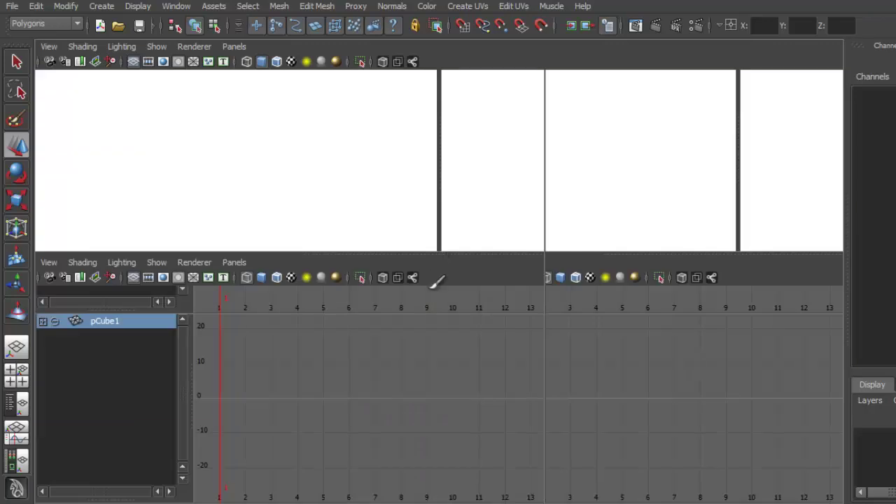
{"action": "scroll", "coordinate": [458, 362], "scroll_direction": "down", "scroll_amount": 10}
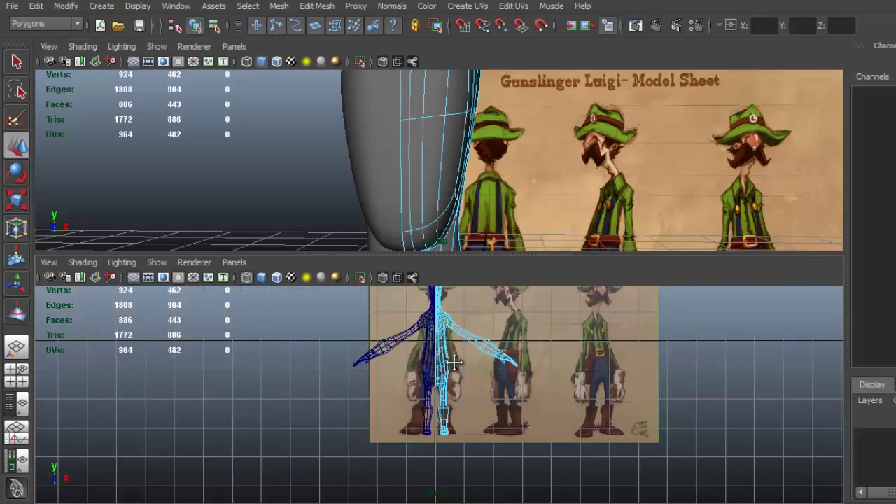
{"action": "scroll", "coordinate": [468, 352], "scroll_direction": "up", "scroll_amount": 3}
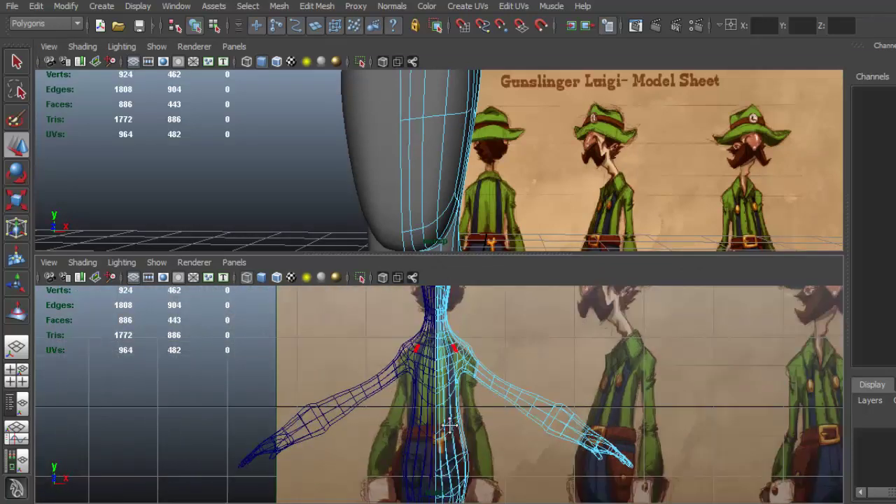
{"action": "middle_click_drag", "start_coordinate": [450, 427], "coordinate": [442, 503], "text": "alt"}
{"action": "scroll", "coordinate": [460, 370], "scroll_direction": "up", "scroll_amount": 4}
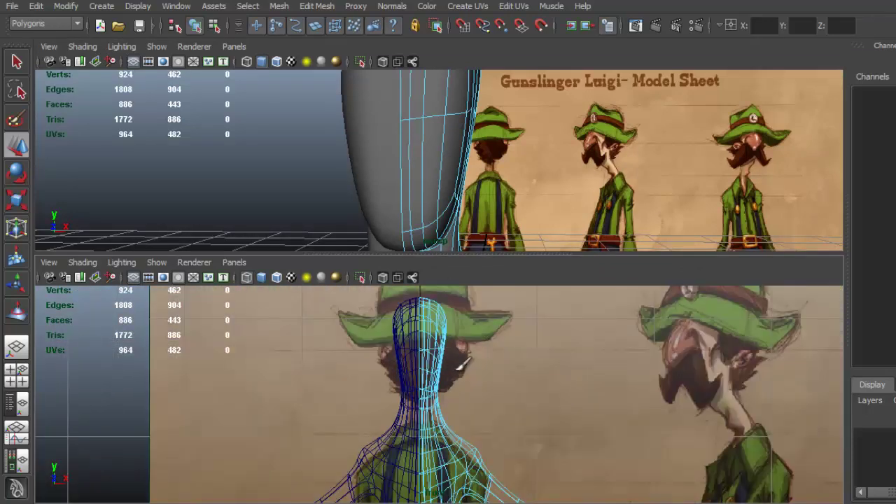
{"action": "key", "text": "space"}
{"action": "left_click_drag", "start_coordinate": [477, 315], "coordinate": [445, 256], "text": "alt"}
Insert three horizontal edge loops around the head, one above the middle loop and two below it.
{"action": "left_click", "coordinate": [324, 11]}
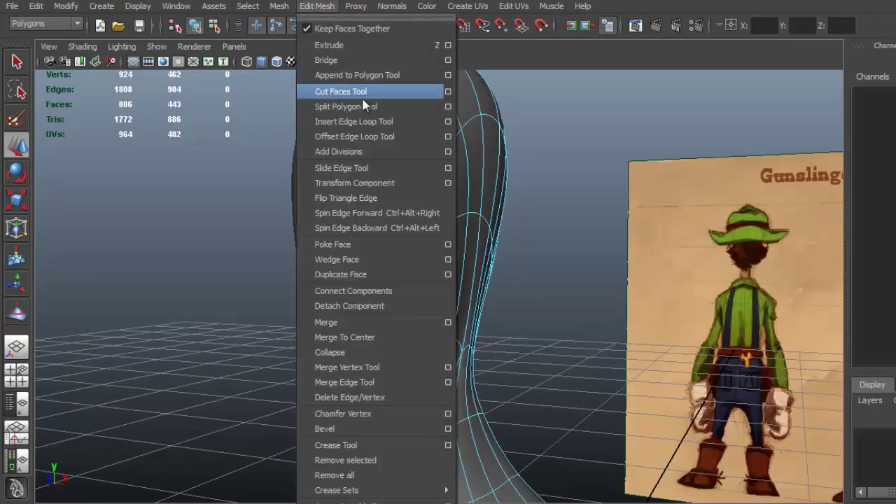
{"action": "left_click", "coordinate": [392, 121]}
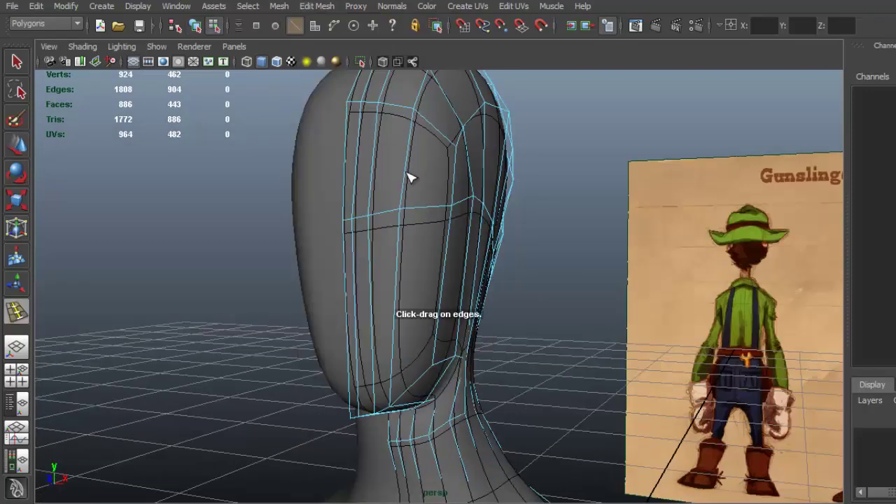
{"action": "left_click", "coordinate": [410, 175]}
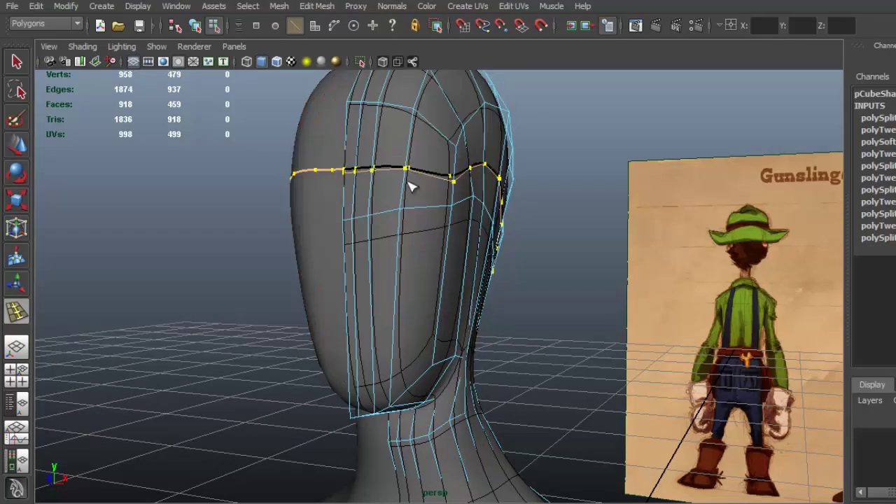
{"action": "left_click", "coordinate": [397, 263]}
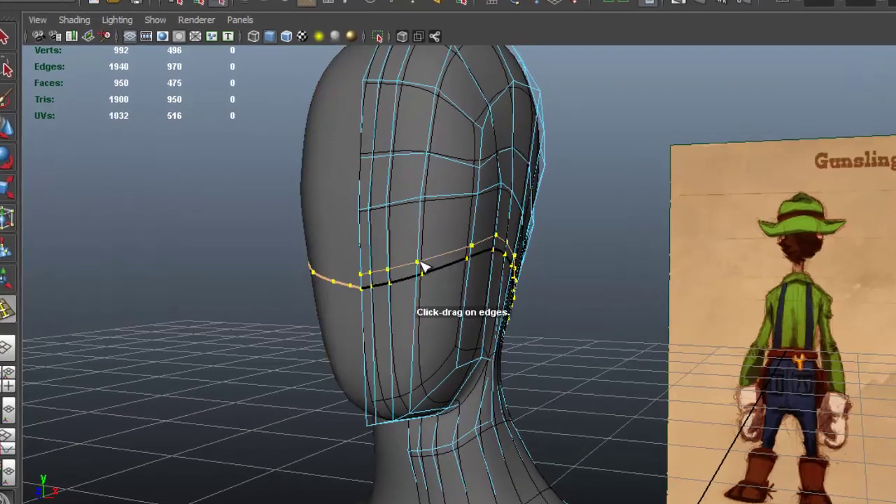
{"action": "key", "text": "3"}
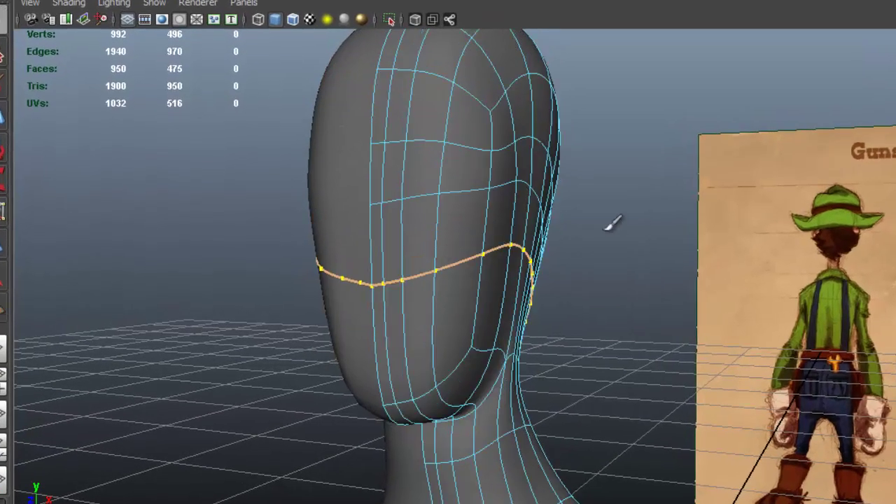
{"action": "left_click_drag", "start_coordinate": [611, 222], "coordinate": [448, 142], "text": "alt"}
{"action": "left_click_drag", "start_coordinate": [416, 327], "coordinate": [403, 313], "text": "alt"}
{"action": "key", "text": "2"}
{"action": "key", "text": "y"}
{"action": "left_click_drag", "start_coordinate": [430, 186], "coordinate": [413, 159], "text": "alt"}
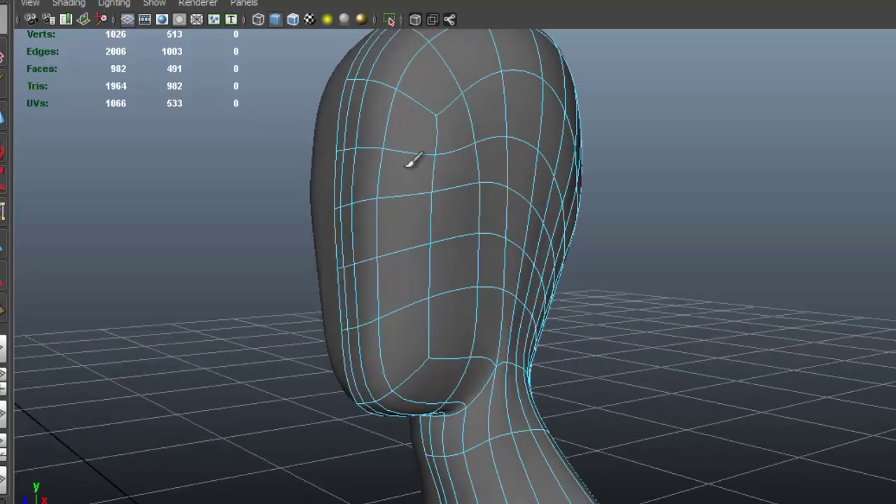
Select the vertical strip of faces along the side of the face, from the forehead corner to the jaw corner.
{"action": "right_click_drag", "start_coordinate": [420, 140], "coordinate": [425, 180]}
{"action": "left_click", "coordinate": [430, 124]}
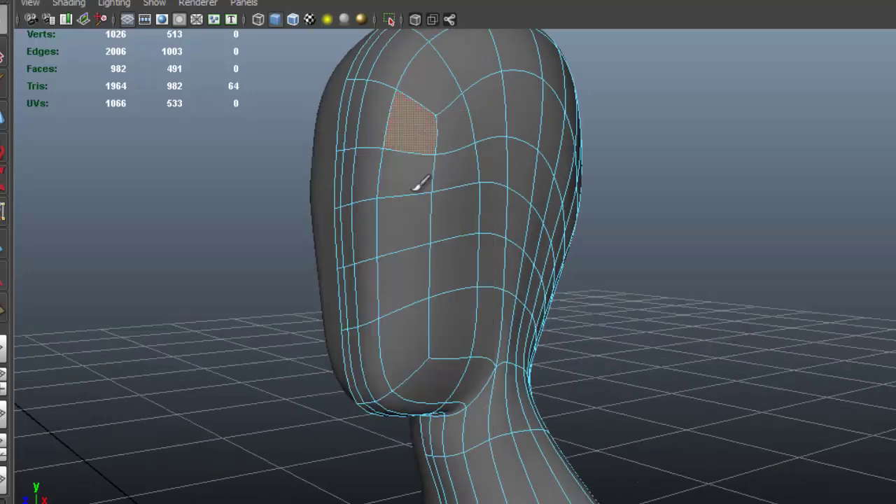
{"action": "left_click", "coordinate": [410, 233], "text": "shift"}
{"action": "left_click", "coordinate": [404, 279], "text": "shift"}
{"action": "left_click", "coordinate": [408, 340], "text": "shift"}
{"action": "left_click_drag", "start_coordinate": [446, 322], "coordinate": [439, 322], "text": "alt"}
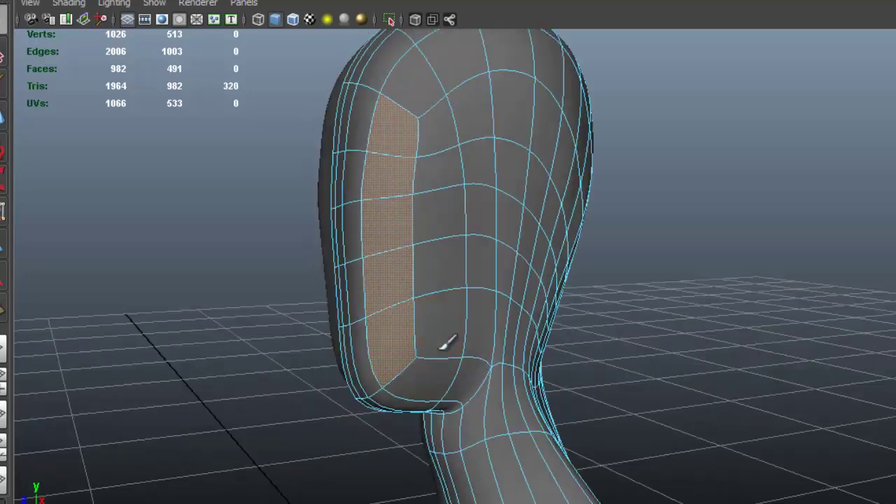
Select the edges meeting at the upper and lower three-edge poles on the side of the face.
{"action": "right_click_drag", "start_coordinate": [430, 283], "coordinate": [438, 343]}
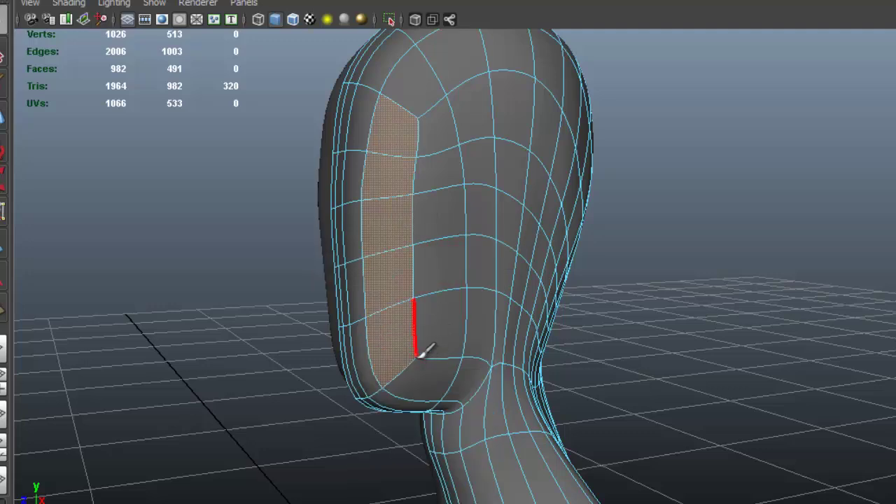
{"action": "left_click", "coordinate": [419, 360]}
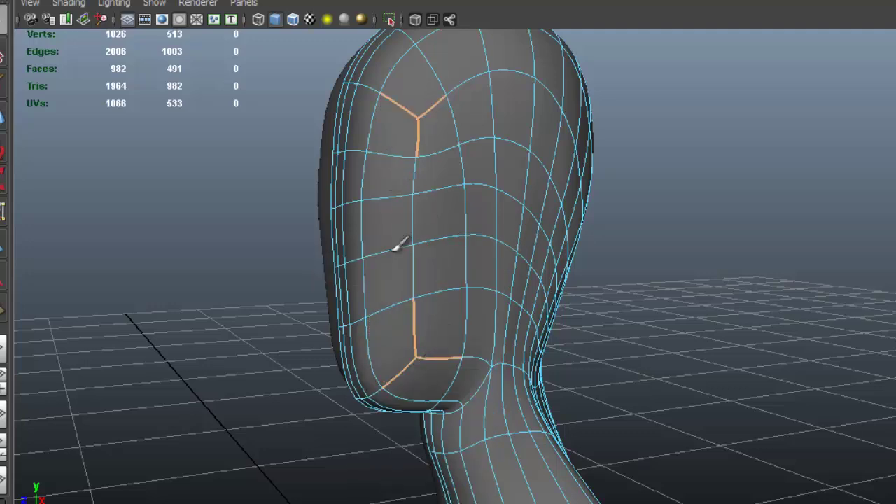
{"action": "left_click_drag", "start_coordinate": [400, 250], "coordinate": [483, 203], "text": "alt"}
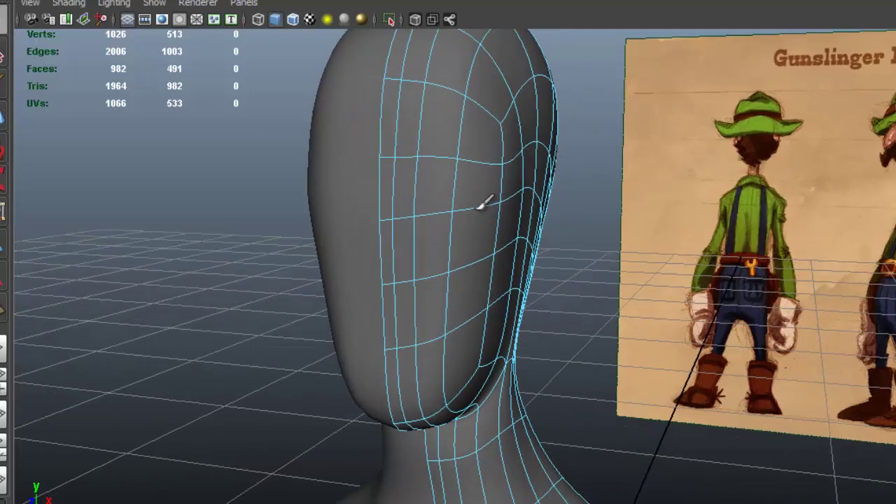
Pick the faces across the forehead one by one, from the temple side to the center seam.
{"action": "right_click_drag", "start_coordinate": [470, 133], "coordinate": [465, 153]}
{"action": "left_click", "coordinate": [461, 133]}
{"action": "left_click", "coordinate": [438, 121]}
{"action": "left_click", "coordinate": [408, 114]}
{"action": "left_click_drag", "start_coordinate": [394, 101], "coordinate": [396, 106]}
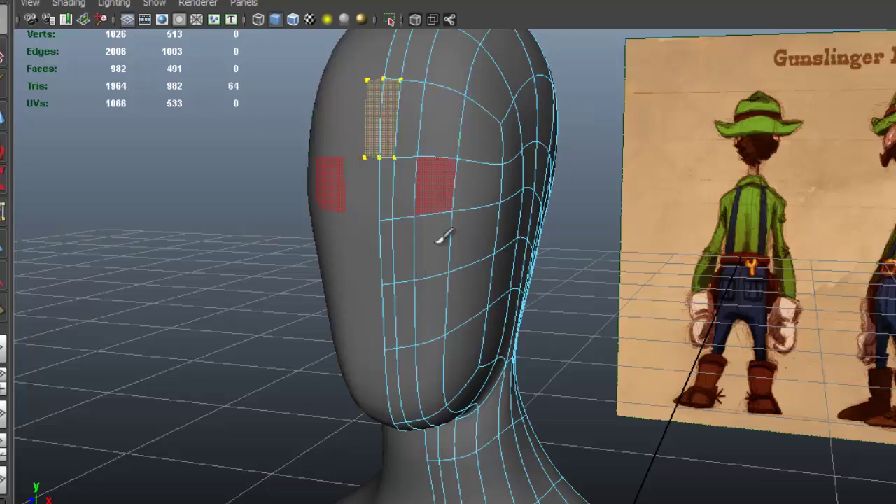
Select the two faces at eye level beside the center strip and compare their position with the front reference.
{"action": "mouse_move", "coordinate": [442, 240]}
{"action": "left_mouse_down", "text": "alt"}
{"action": "mouse_move", "coordinate": [458, 180]}
{"action": "mouse_move", "coordinate": [428, 180]}
{"action": "left_mouse_up", "text": "alt"}
{"action": "left_click_drag", "start_coordinate": [452, 263], "coordinate": [408, 268], "text": "alt"}
{"action": "key", "text": "w"}
{"action": "left_click_drag", "start_coordinate": [428, 206], "coordinate": [537, 222], "text": "alt"}
{"action": "key", "text": "space"}
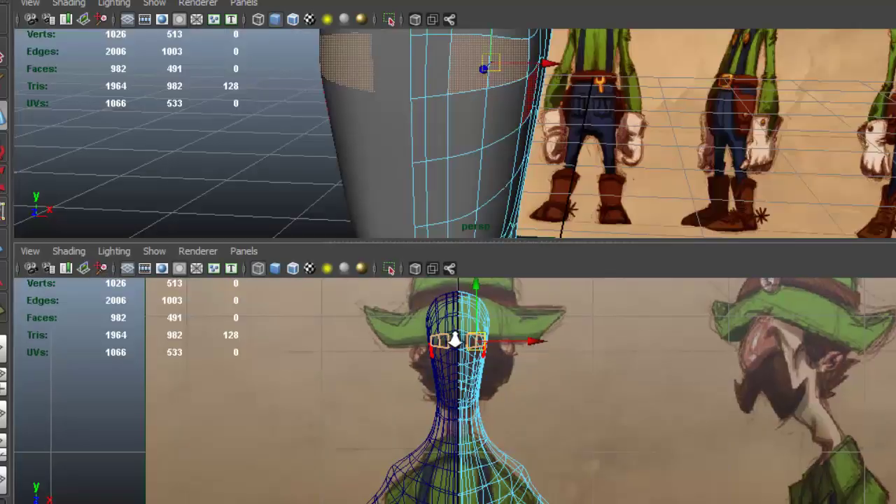
{"action": "middle_click_drag", "start_coordinate": [495, 322], "coordinate": [492, 376], "text": "alt"}
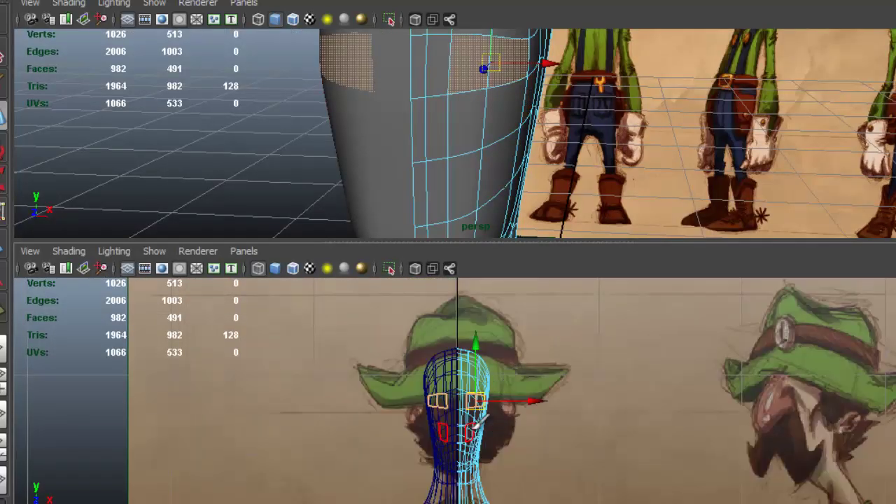
{"action": "key", "text": "space"}
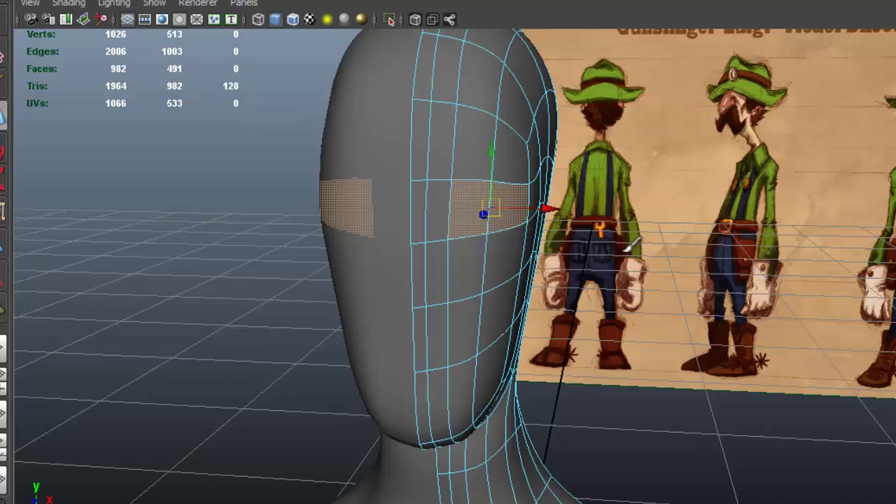
Push the selected eye faces slightly back into the head.
{"action": "mouse_move", "coordinate": [524, 230]}
{"action": "left_mouse_down", "text": "alt"}
{"action": "mouse_move", "coordinate": [567, 230]}
{"action": "mouse_move", "coordinate": [427, 214]}
{"action": "mouse_move", "coordinate": [375, 227]}
{"action": "mouse_move", "coordinate": [376, 197]}
{"action": "mouse_move", "coordinate": [362, 182]}
{"action": "mouse_move", "coordinate": [449, 206]}
{"action": "mouse_move", "coordinate": [540, 206]}
{"action": "mouse_move", "coordinate": [544, 196]}
{"action": "mouse_move", "coordinate": [551, 231]}
{"action": "left_mouse_up", "text": "alt"}
{"action": "right_click_drag", "start_coordinate": [482, 219], "coordinate": [513, 240], "text": "alt"}
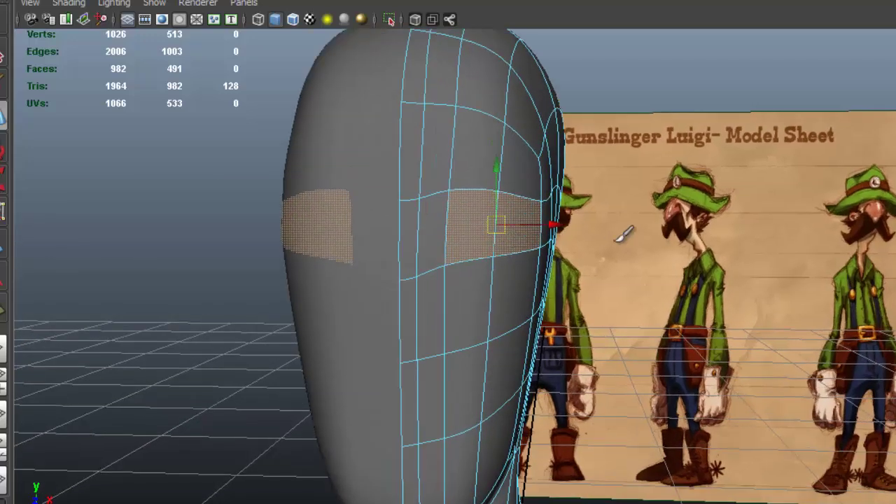
{"action": "left_click_drag", "start_coordinate": [623, 235], "coordinate": [408, 212], "text": "alt"}
{"action": "left_click_drag", "start_coordinate": [292, 219], "coordinate": [301, 220]}
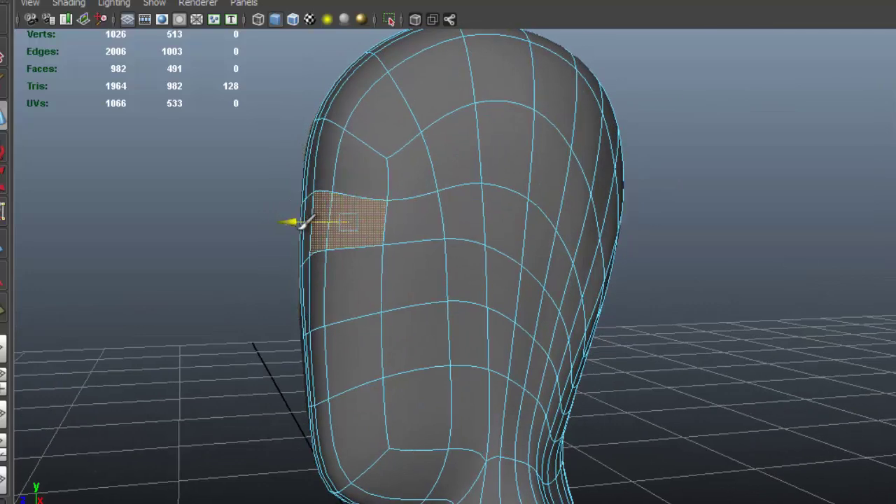
{"action": "left_click_drag", "start_coordinate": [427, 223], "coordinate": [558, 235], "text": "alt"}
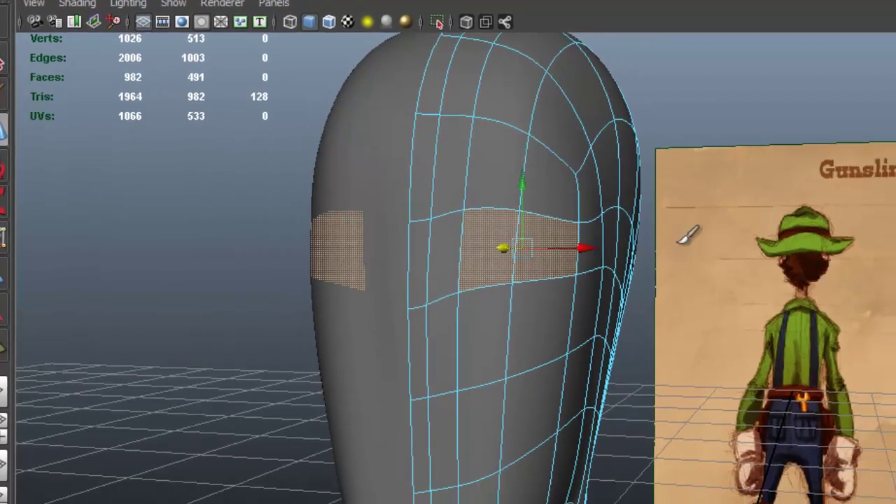
Extrude the eye faces, shrink them inward and push them back into the head to start the eye sockets.
{"action": "left_click_drag", "start_coordinate": [620, 261], "coordinate": [560, 326], "text": "alt"}
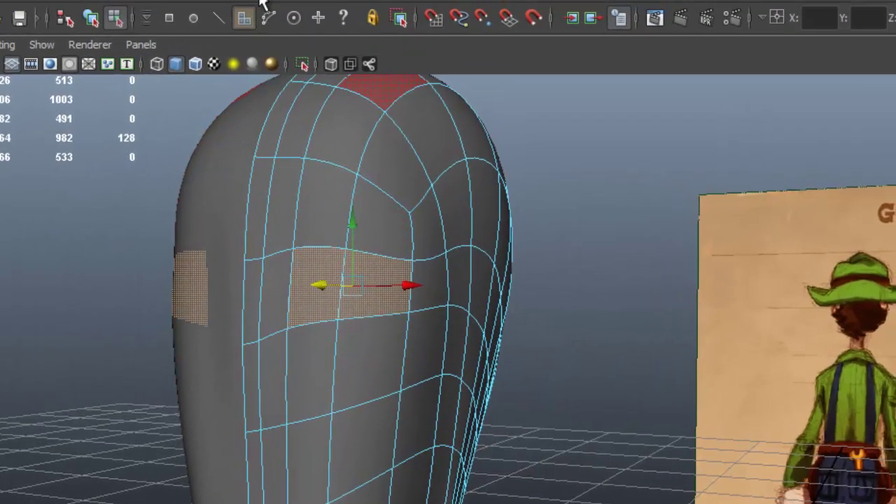
{"action": "left_click", "coordinate": [263, 2]}
{"action": "left_click", "coordinate": [308, 42]}
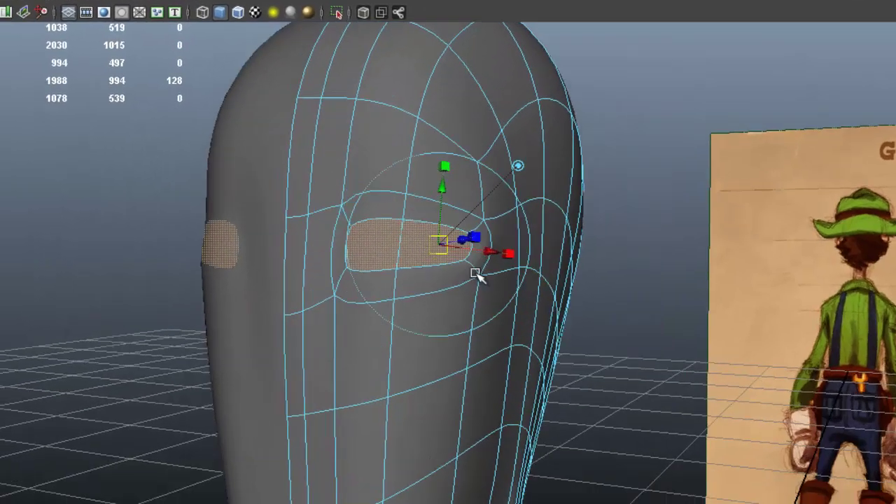
{"action": "left_click_drag", "start_coordinate": [476, 274], "coordinate": [294, 340], "text": "alt"}
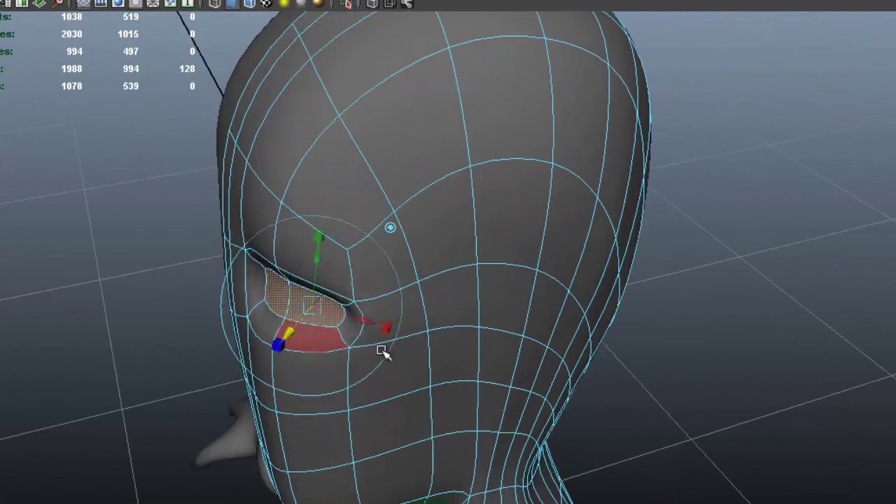
{"action": "left_click_drag", "start_coordinate": [384, 348], "coordinate": [253, 303], "text": "alt"}
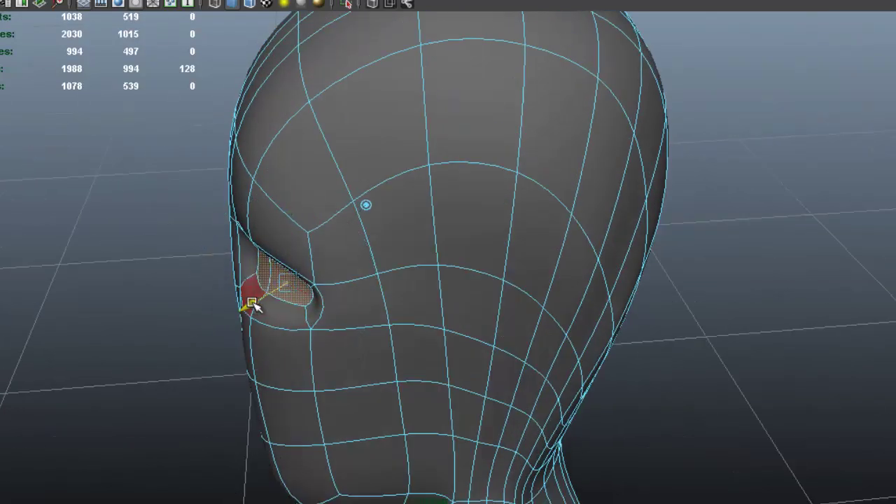
{"action": "left_click_drag", "start_coordinate": [344, 304], "coordinate": [502, 282], "text": "alt"}
{"action": "right_click_drag", "start_coordinate": [502, 282], "coordinate": [514, 296], "text": "alt"}
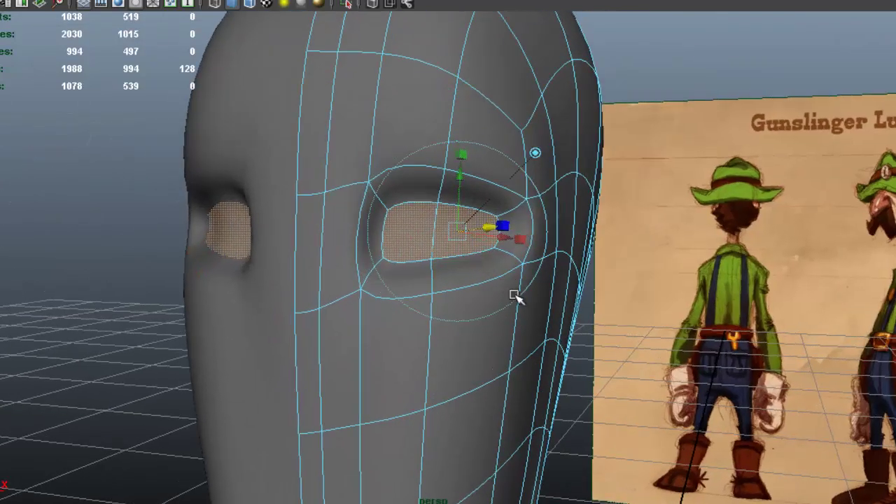
Extrude the socket faces repeatedly to form an eyelid rim and inner wall, and delete the innermost faces.
{"action": "key", "text": "g"}
{"action": "left_click_drag", "start_coordinate": [465, 263], "coordinate": [586, 333], "text": "alt"}
{"action": "mouse_move", "coordinate": [550, 343]}
{"action": "left_mouse_down", "text": "alt"}
{"action": "mouse_move", "coordinate": [540, 301]}
{"action": "mouse_move", "coordinate": [504, 274]}
{"action": "mouse_move", "coordinate": [520, 336]}
{"action": "mouse_move", "coordinate": [552, 338]}
{"action": "left_mouse_up", "text": "alt"}
{"action": "key", "text": "g"}
{"action": "key", "text": "ctrl+e"}
{"action": "left_click_drag", "start_coordinate": [606, 355], "coordinate": [410, 280]}
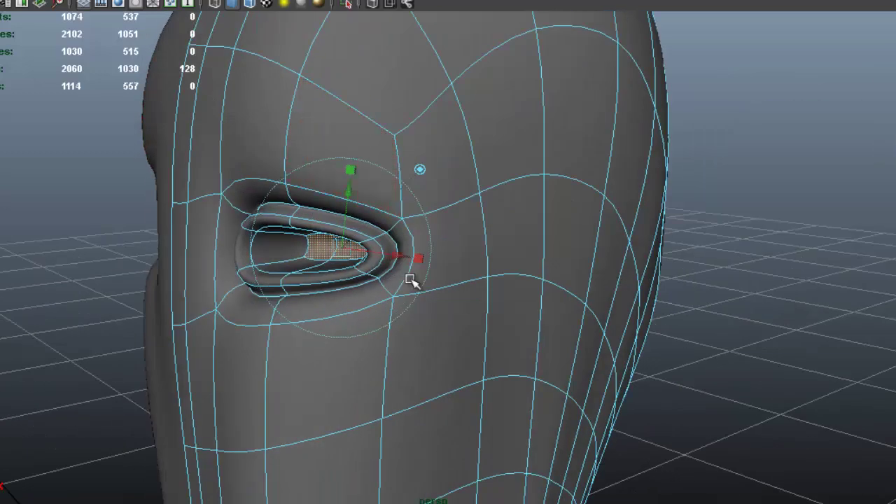
{"action": "key", "text": "Delete"}
Switch to edge selection and adjust the edges at the upper inner corner of the eye socket.
{"action": "left_click_drag", "start_coordinate": [320, 240], "coordinate": [421, 232], "text": "alt"}
{"action": "right_click_drag", "start_coordinate": [421, 232], "coordinate": [400, 248], "text": "alt"}
{"action": "right_click_drag", "start_coordinate": [528, 254], "coordinate": [375, 241], "text": "alt"}
{"action": "left_click_drag", "start_coordinate": [374, 241], "coordinate": [406, 242], "text": "alt"}
{"action": "right_click_drag", "start_coordinate": [406, 242], "coordinate": [558, 290], "text": "alt"}
{"action": "left_click_drag", "start_coordinate": [558, 289], "coordinate": [469, 186], "text": "alt"}
{"action": "right_click_drag", "start_coordinate": [443, 149], "coordinate": [438, 129]}
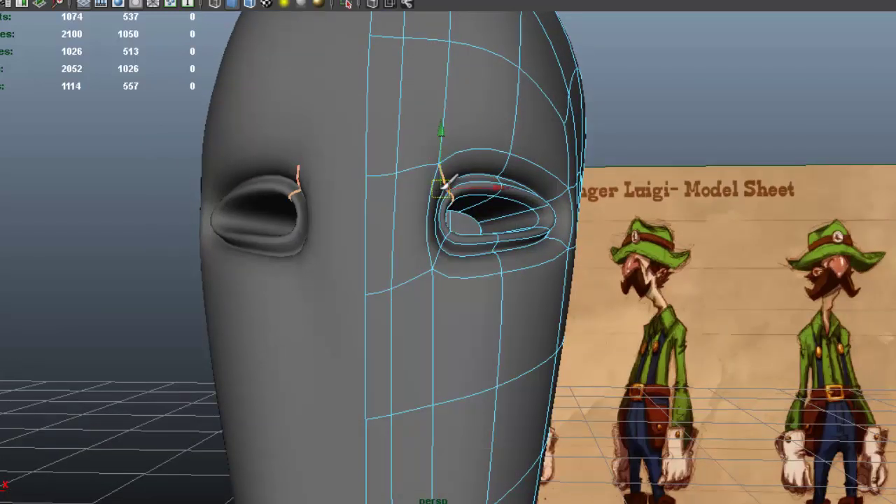
{"action": "left_click_drag", "start_coordinate": [446, 187], "coordinate": [447, 205]}
{"action": "left_click_drag", "start_coordinate": [498, 229], "coordinate": [549, 226], "text": "alt"}
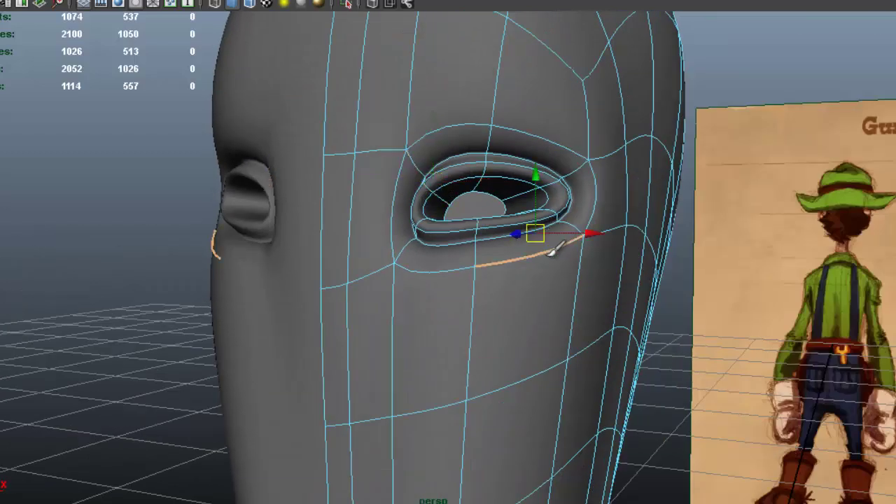
Widen the loop around the eye by moving its lower edges down, outer edges toward the temple and upper edges up.
{"action": "left_click_drag", "start_coordinate": [553, 257], "coordinate": [551, 315]}
{"action": "left_click", "coordinate": [444, 301]}
{"action": "left_click_drag", "start_coordinate": [442, 290], "coordinate": [419, 323]}
{"action": "left_click_drag", "start_coordinate": [530, 256], "coordinate": [420, 255], "text": "alt"}
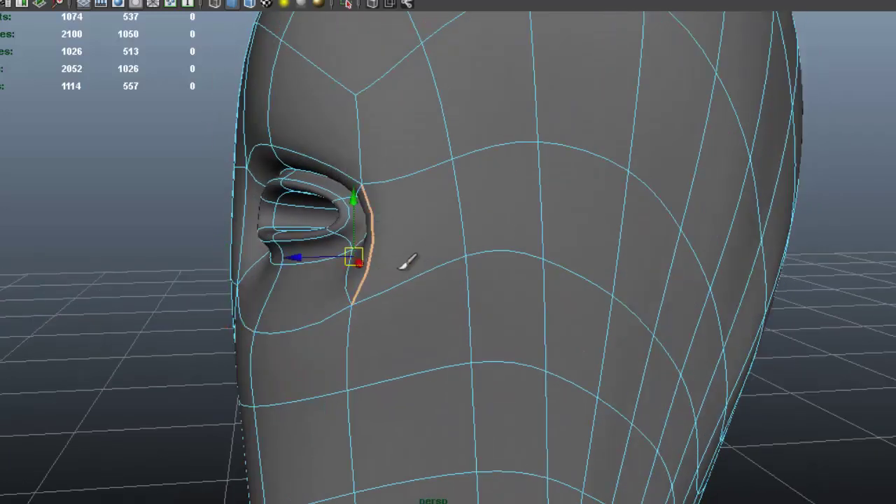
{"action": "left_click_drag", "start_coordinate": [372, 258], "coordinate": [426, 261]}
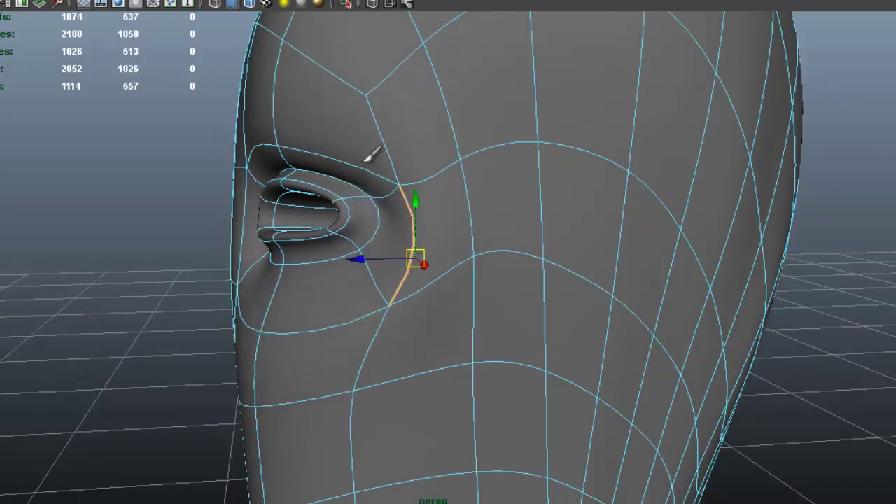
{"action": "middle_click_drag", "start_coordinate": [345, 165], "coordinate": [356, 137]}
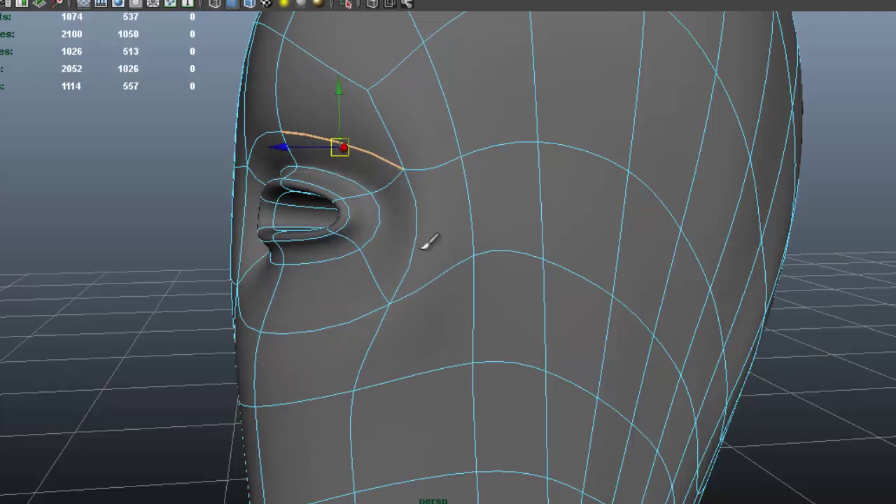
Round out the eye opening by repositioning the inner-corner edges, the lower eyelid edges and the edges beneath them.
{"action": "left_click_drag", "start_coordinate": [425, 256], "coordinate": [550, 245], "text": "alt"}
{"action": "right_click_drag", "start_coordinate": [550, 245], "coordinate": [651, 252], "text": "alt"}
{"action": "middle_click_drag", "start_coordinate": [651, 252], "coordinate": [539, 261], "text": "alt"}
{"action": "left_click_drag", "start_coordinate": [539, 260], "coordinate": [504, 273], "text": "alt"}
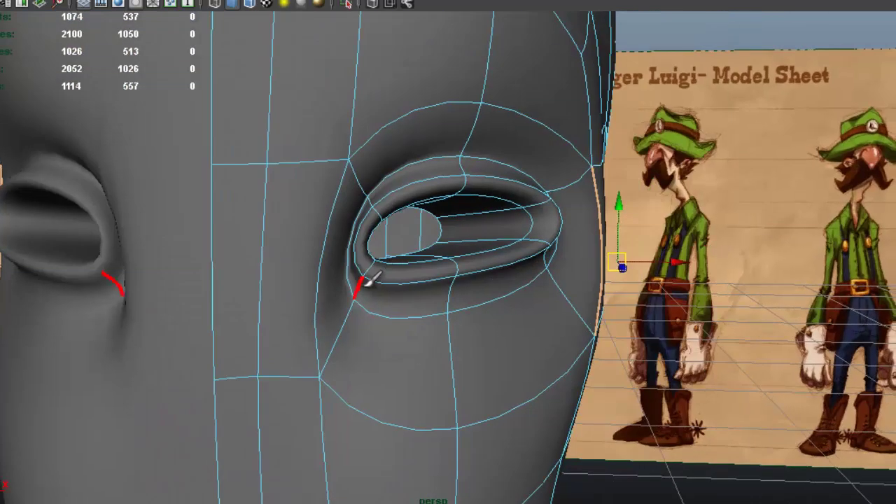
{"action": "left_click_drag", "start_coordinate": [345, 301], "coordinate": [350, 309]}
{"action": "mouse_move", "coordinate": [420, 291]}
{"action": "left_mouse_down", "text": "alt"}
{"action": "mouse_move", "coordinate": [458, 284]}
{"action": "mouse_move", "coordinate": [434, 298]}
{"action": "left_mouse_up", "text": "alt"}
{"action": "left_click", "coordinate": [426, 302]}
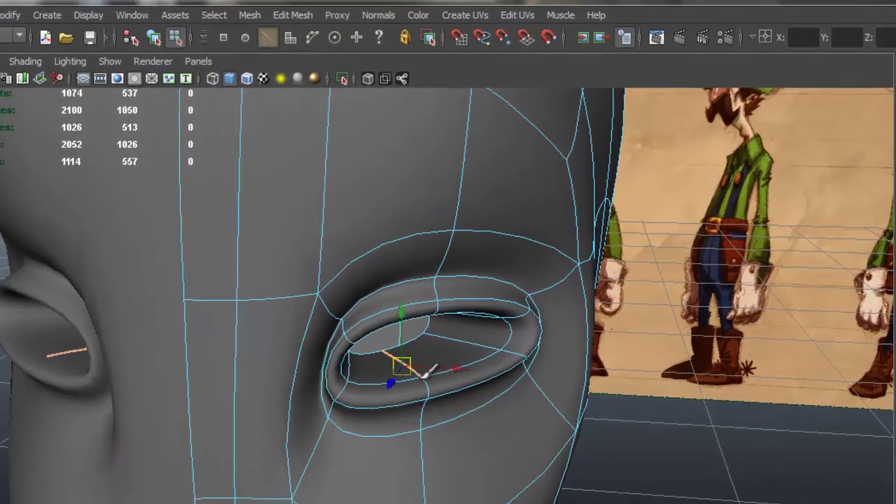
{"action": "left_click_drag", "start_coordinate": [427, 374], "coordinate": [465, 315], "text": "alt"}
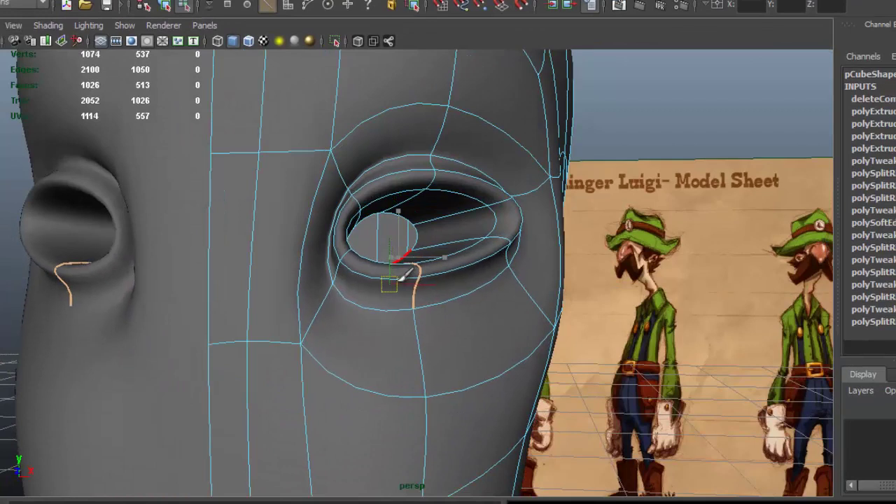
{"action": "left_click_drag", "start_coordinate": [412, 266], "coordinate": [407, 308], "text": "alt"}
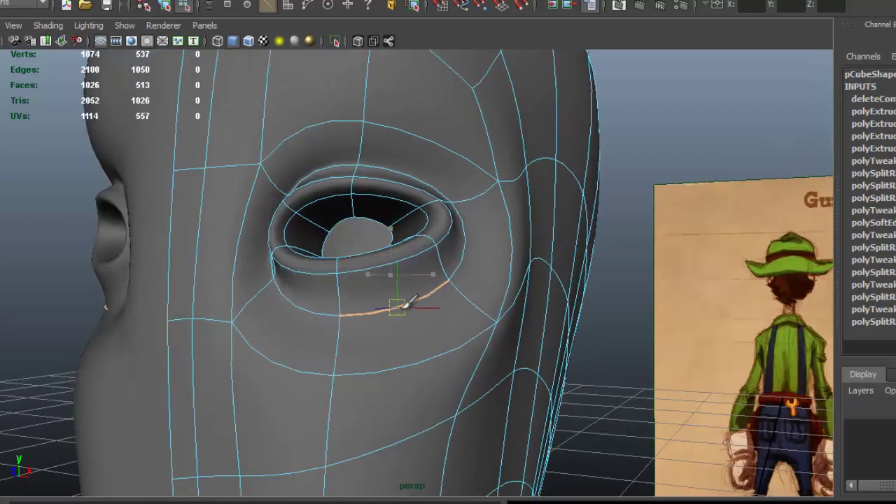
{"action": "left_click_drag", "start_coordinate": [343, 314], "coordinate": [465, 303], "text": "alt"}
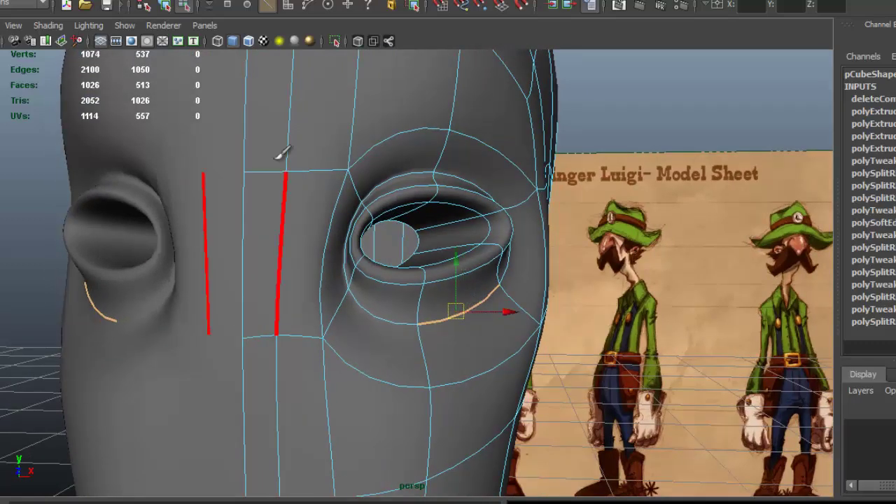
Insert three horizontal edge loops, two between the eye opening and the nose bridge and one from the outer corner around the head.
{"action": "left_click_drag", "start_coordinate": [366, 123], "coordinate": [336, 133], "text": "alt"}
{"action": "left_click", "coordinate": [336, 6]}
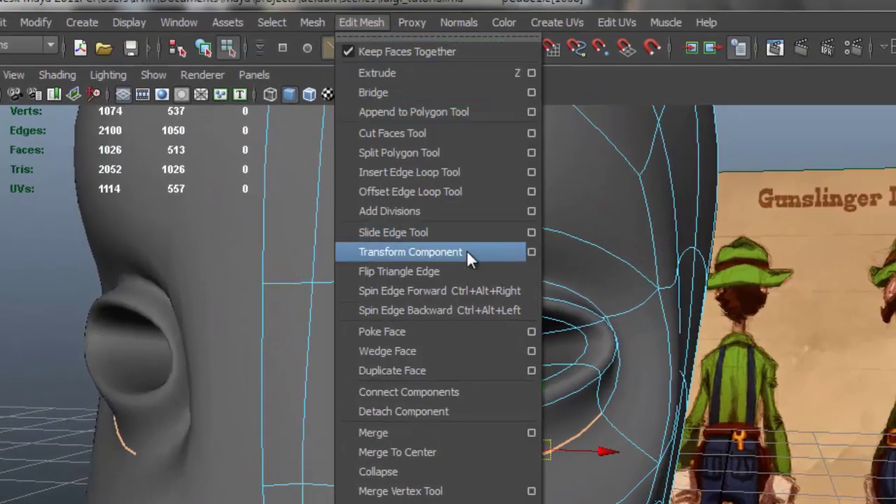
{"action": "left_click", "coordinate": [442, 175]}
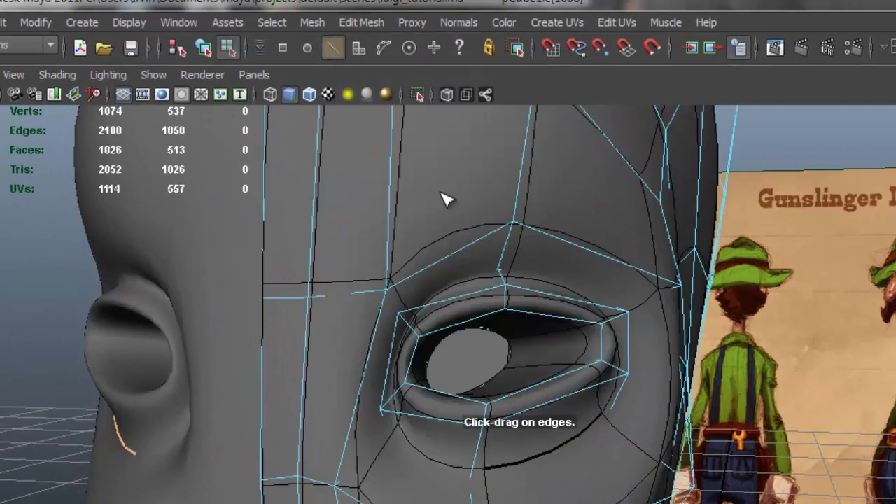
{"action": "left_click", "coordinate": [419, 357]}
{"action": "left_click_drag", "start_coordinate": [363, 391], "coordinate": [359, 397]}
{"action": "left_click_drag", "start_coordinate": [632, 341], "coordinate": [635, 348]}
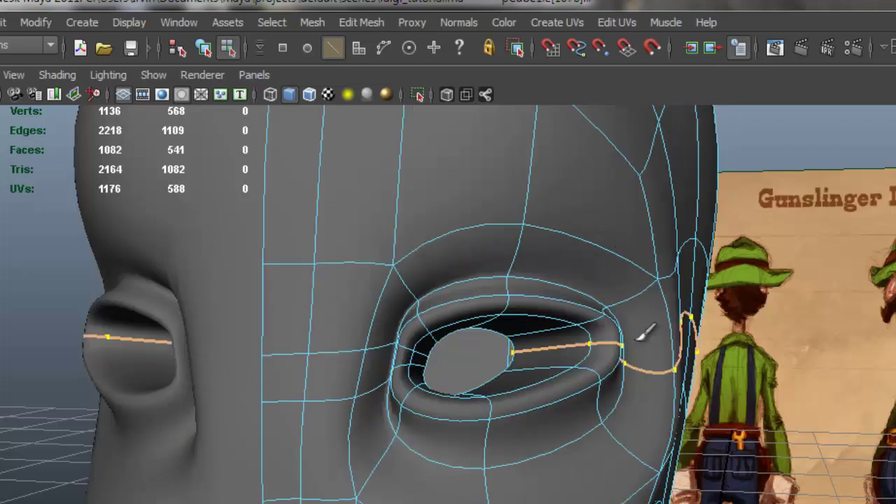
Move the outer eye-corner edges and the neighboring temple edge back along the side of the head to even the spacing.
{"action": "left_click_drag", "start_coordinate": [574, 346], "coordinate": [427, 354], "text": "alt"}
{"action": "left_click_drag", "start_coordinate": [395, 287], "coordinate": [508, 304], "text": "alt"}
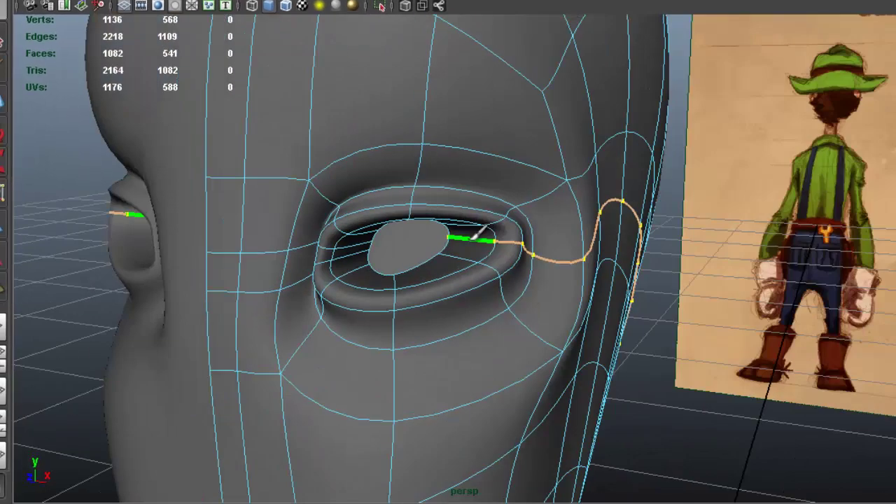
{"action": "left_click_drag", "start_coordinate": [434, 240], "coordinate": [354, 236], "text": "alt"}
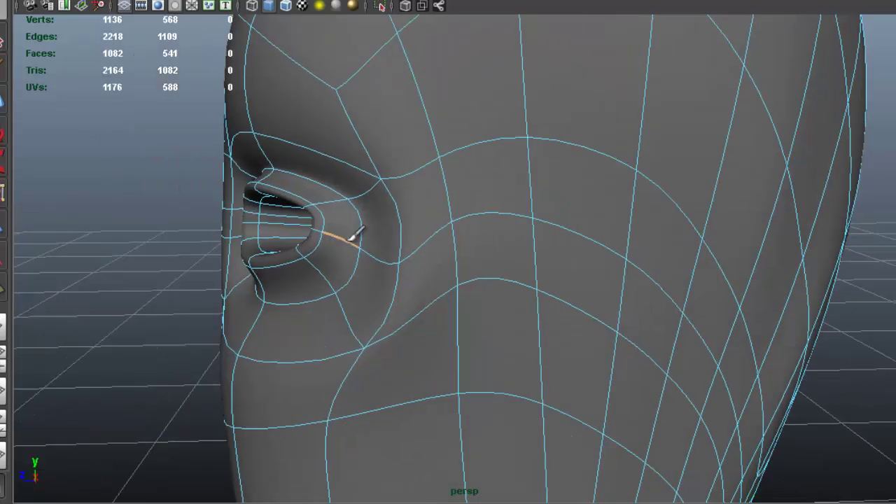
{"action": "left_click_drag", "start_coordinate": [299, 223], "coordinate": [456, 261], "text": "alt"}
{"action": "left_click_drag", "start_coordinate": [476, 297], "coordinate": [348, 260], "text": "alt"}
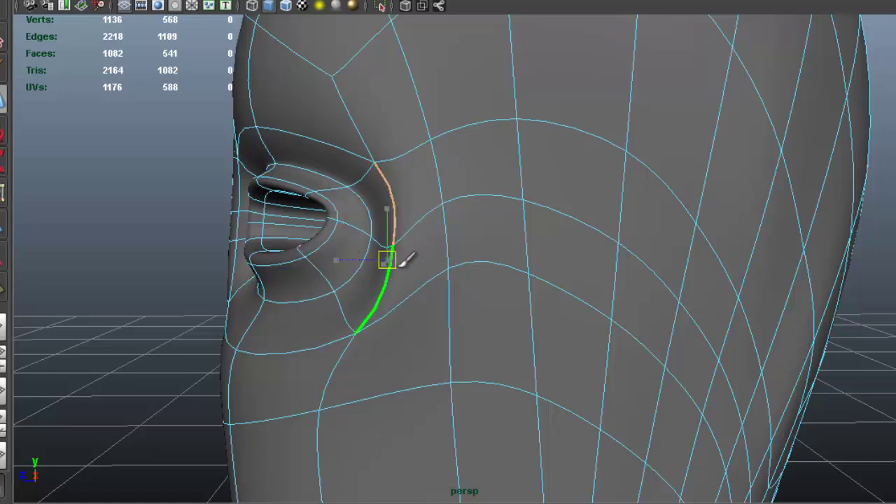
{"action": "left_click_drag", "start_coordinate": [394, 261], "coordinate": [410, 259]}
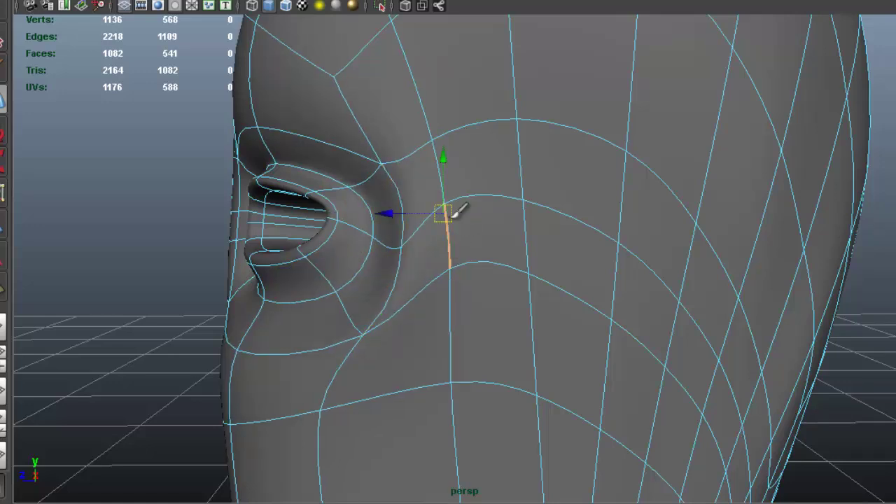
{"action": "left_click_drag", "start_coordinate": [453, 217], "coordinate": [482, 220]}
Pull the inner-corner edges of the eye opening toward the nose to form a pointed corner.
{"action": "left_click_drag", "start_coordinate": [314, 234], "coordinate": [484, 226], "text": "alt"}
{"action": "left_click_drag", "start_coordinate": [408, 218], "coordinate": [333, 219]}
{"action": "scroll", "coordinate": [409, 227], "scroll_direction": "up", "scroll_amount": 5}
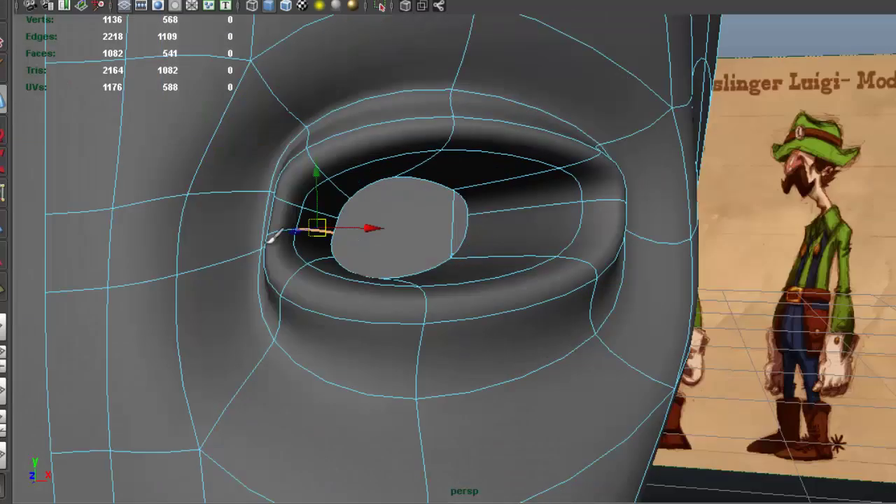
{"action": "left_click_drag", "start_coordinate": [265, 242], "coordinate": [310, 264], "text": "alt"}
{"action": "left_click_drag", "start_coordinate": [330, 247], "coordinate": [411, 209], "text": "alt"}
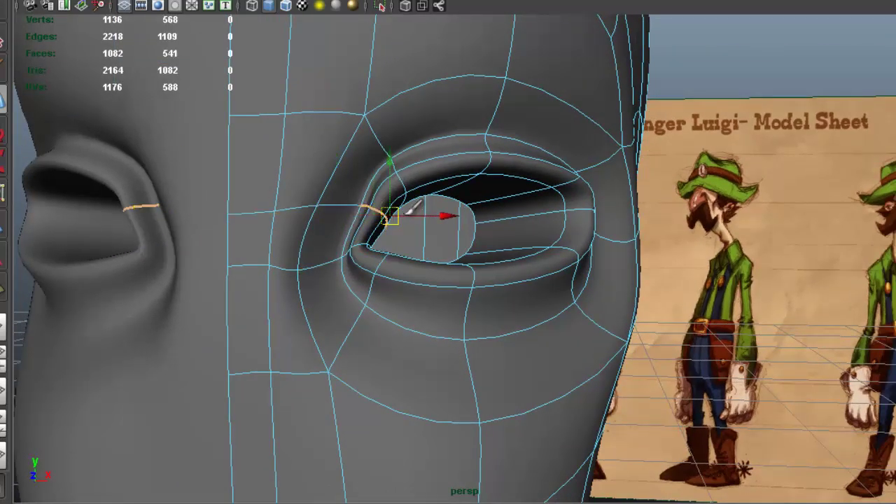
Reshape the eye opening by adjusting the edges at its upper inner corner and along its outer inside wall.
{"action": "left_click_drag", "start_coordinate": [413, 204], "coordinate": [428, 171], "text": "alt"}
{"action": "double_click", "coordinate": [397, 147]}
{"action": "left_click_drag", "start_coordinate": [498, 196], "coordinate": [486, 200], "text": "alt"}
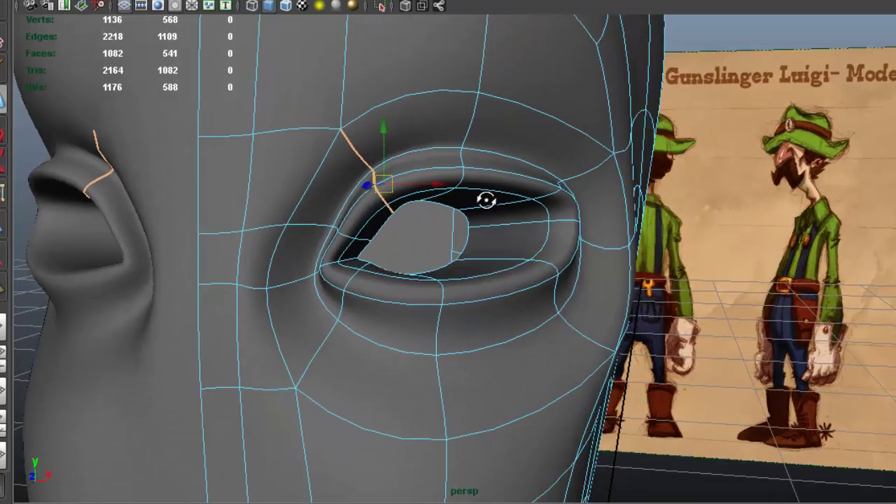
{"action": "left_click", "coordinate": [537, 221]}
{"action": "left_click_drag", "start_coordinate": [578, 224], "coordinate": [537, 255], "text": "alt"}
{"action": "left_click", "coordinate": [461, 223]}
{"action": "left_click_drag", "start_coordinate": [466, 223], "coordinate": [482, 254]}
Push the inner-corner edge inside the eye socket farther back into the head.
{"action": "right_click_drag", "start_coordinate": [372, 196], "coordinate": [308, 200], "text": "alt"}
{"action": "left_click_drag", "start_coordinate": [322, 192], "coordinate": [434, 182], "text": "alt"}
{"action": "right_click_drag", "start_coordinate": [436, 183], "coordinate": [587, 271], "text": "alt"}
{"action": "left_click_drag", "start_coordinate": [412, 262], "coordinate": [367, 260], "text": "alt"}
{"action": "right_click_drag", "start_coordinate": [332, 258], "coordinate": [366, 274], "text": "alt"}
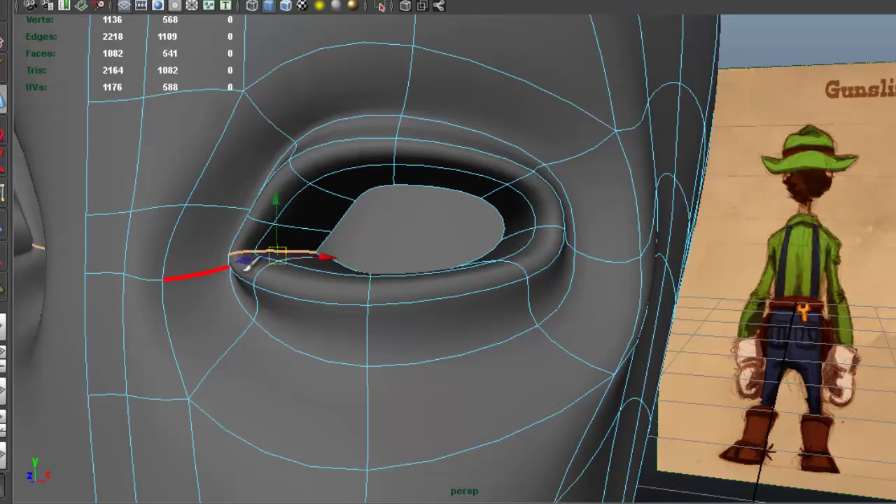
{"action": "left_click_drag", "start_coordinate": [219, 268], "coordinate": [158, 275], "text": "alt"}
{"action": "left_click_drag", "start_coordinate": [168, 235], "coordinate": [226, 233]}
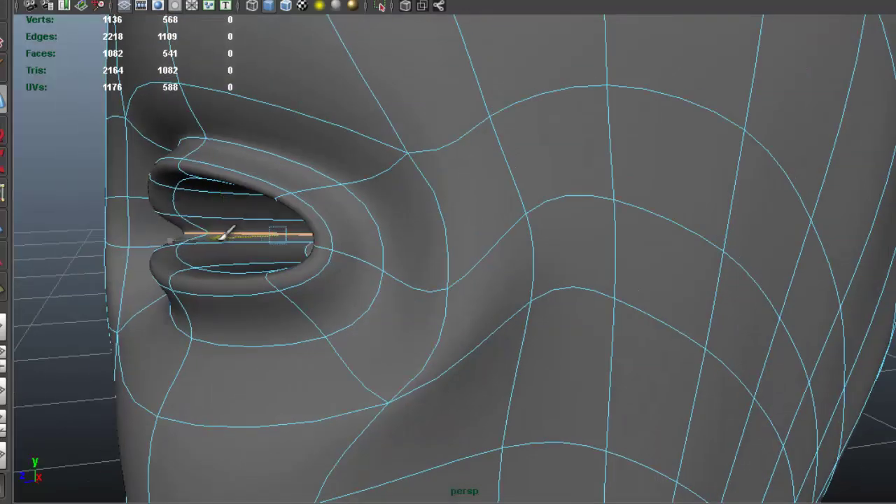
{"action": "key", "text": "b"}
{"action": "mouse_move", "coordinate": [234, 230]}
{"action": "left_mouse_down"}
{"action": "mouse_move", "coordinate": [63, 212]}
{"action": "mouse_move", "coordinate": [155, 238]}
{"action": "mouse_move", "coordinate": [150, 228]}
{"action": "mouse_move", "coordinate": [210, 226]}
{"action": "mouse_move", "coordinate": [220, 240]}
{"action": "mouse_move", "coordinate": [236, 235]}
{"action": "left_mouse_up"}
{"action": "scroll", "coordinate": [321, 245], "scroll_direction": "down", "scroll_amount": 3}
{"action": "left_click_drag", "start_coordinate": [320, 236], "coordinate": [461, 222], "text": "alt"}
{"action": "key", "text": "b"}
{"action": "left_click", "coordinate": [388, 279]}
{"action": "left_click_drag", "start_coordinate": [399, 272], "coordinate": [450, 273], "text": "alt"}
{"action": "right_click_drag", "start_coordinate": [576, 267], "coordinate": [352, 219], "text": "alt"}
{"action": "mouse_move", "coordinate": [352, 219]}
{"action": "left_mouse_down", "text": "alt"}
{"action": "mouse_move", "coordinate": [548, 228]}
{"action": "mouse_move", "coordinate": [337, 228]}
{"action": "left_mouse_up", "text": "alt"}
{"action": "right_click_drag", "start_coordinate": [337, 228], "coordinate": [452, 272], "text": "alt"}
{"action": "left_click_drag", "start_coordinate": [329, 233], "coordinate": [364, 223], "text": "alt"}
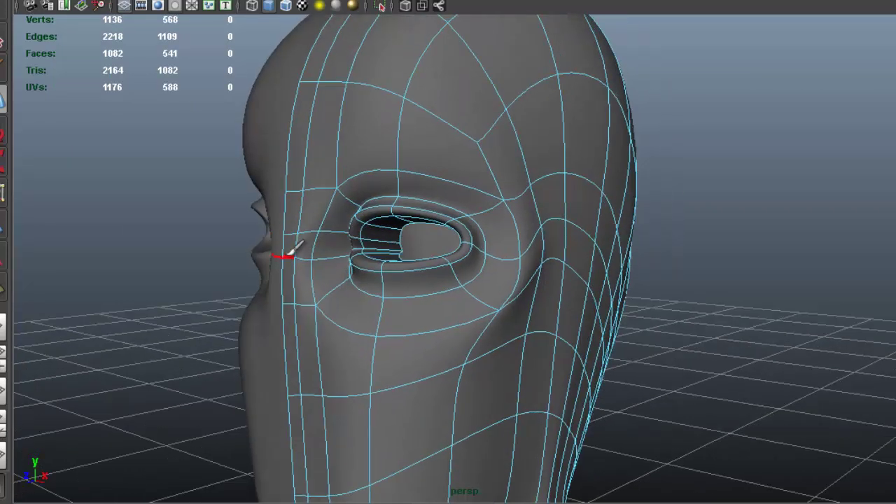
Adjust the temple edges behind the outer eye corner using soft selection with a falloff radius of 11.34.
{"action": "left_click", "coordinate": [288, 254]}
{"action": "left_click_drag", "start_coordinate": [296, 250], "coordinate": [483, 285], "text": "alt"}
{"action": "left_click_drag", "start_coordinate": [617, 283], "coordinate": [488, 253], "text": "alt"}
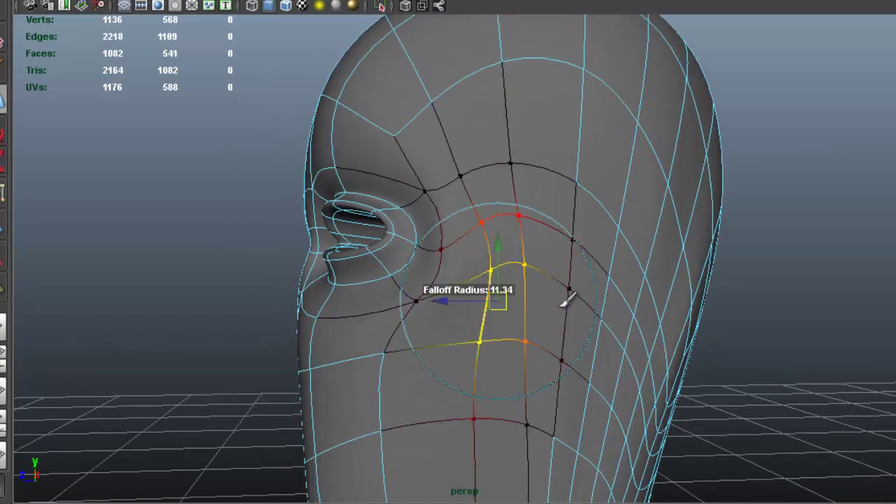
{"action": "left_click_drag", "start_coordinate": [470, 324], "coordinate": [585, 149], "text": "alt"}
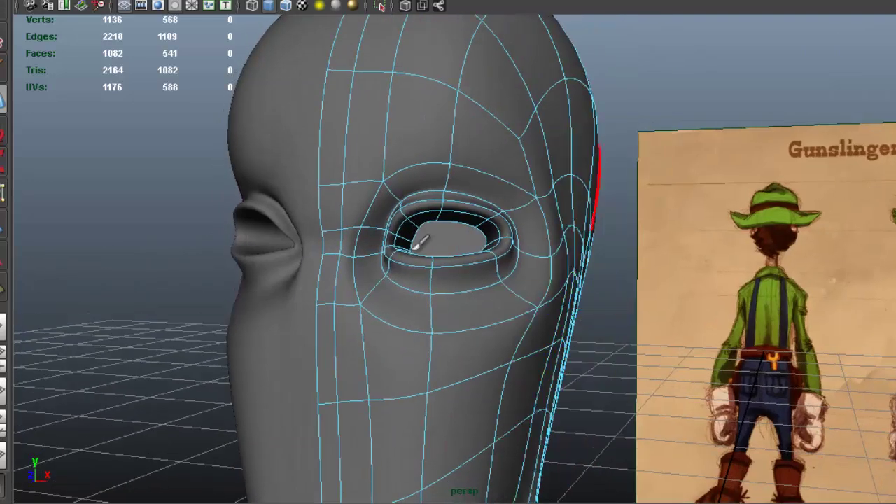
Refine the edges at the upper outer corner of the eyelid, and turn soft selection off for the edge inside the socket.
{"action": "right_click_drag", "start_coordinate": [595, 143], "coordinate": [444, 247], "text": "alt"}
{"action": "left_click_drag", "start_coordinate": [443, 248], "coordinate": [486, 289], "text": "alt"}
{"action": "middle_click_drag", "start_coordinate": [485, 290], "coordinate": [487, 253], "text": "alt"}
{"action": "left_click_drag", "start_coordinate": [487, 253], "coordinate": [505, 251], "text": "alt"}
{"action": "right_click_drag", "start_coordinate": [506, 250], "coordinate": [602, 225], "text": "alt"}
{"action": "middle_click_drag", "start_coordinate": [522, 167], "coordinate": [507, 206], "text": "alt"}
{"action": "right_click_drag", "start_coordinate": [507, 205], "coordinate": [552, 231], "text": "alt"}
{"action": "left_click_drag", "start_coordinate": [552, 230], "coordinate": [508, 234], "text": "alt"}
{"action": "right_click_drag", "start_coordinate": [508, 234], "coordinate": [514, 199], "text": "alt"}
{"action": "left_click_drag", "start_coordinate": [514, 198], "coordinate": [534, 231], "text": "alt"}
{"action": "right_click_drag", "start_coordinate": [533, 230], "coordinate": [569, 200], "text": "alt"}
{"action": "left_click", "coordinate": [583, 170]}
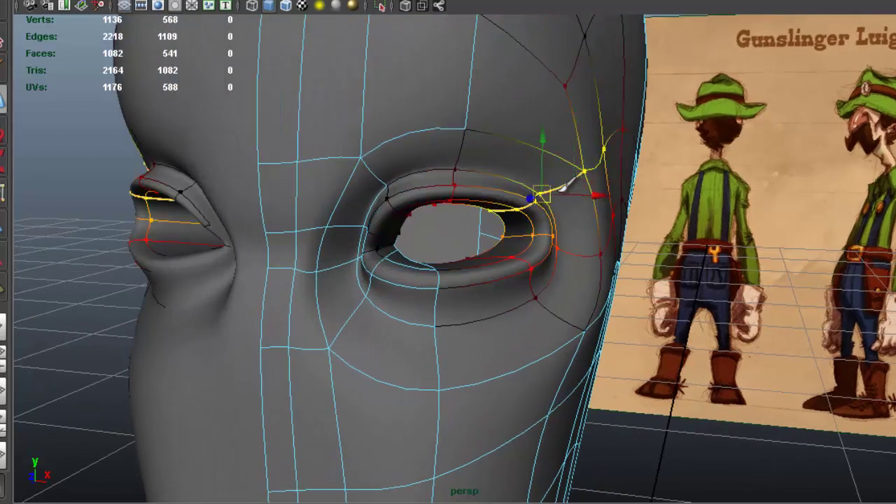
{"action": "key", "text": "b"}
{"action": "left_click_drag", "start_coordinate": [580, 178], "coordinate": [546, 190], "text": "alt"}
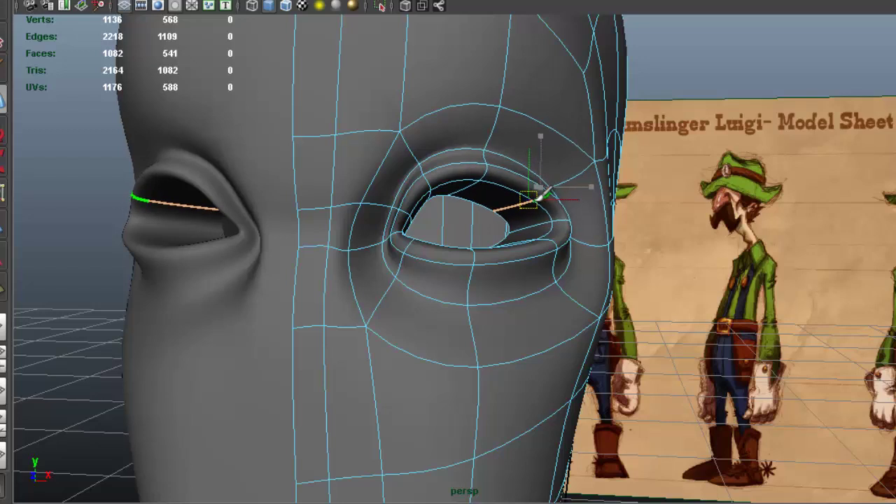
Create a polygon sphere for the eyeball and raise it to head height, at about 1.828 on Y.
{"action": "right_click_drag", "start_coordinate": [530, 129], "coordinate": [350, 224], "text": "alt"}
{"action": "left_click_drag", "start_coordinate": [476, 274], "coordinate": [505, 279], "text": "alt"}
{"action": "right_click_drag", "start_coordinate": [560, 285], "coordinate": [287, 256], "text": "alt"}
{"action": "middle_click_drag", "start_coordinate": [420, 333], "coordinate": [422, 267], "text": "alt"}
{"action": "left_click_drag", "start_coordinate": [428, 263], "coordinate": [450, 186], "text": "alt"}
{"action": "left_click_drag", "start_coordinate": [494, 243], "coordinate": [515, 175], "text": "alt"}
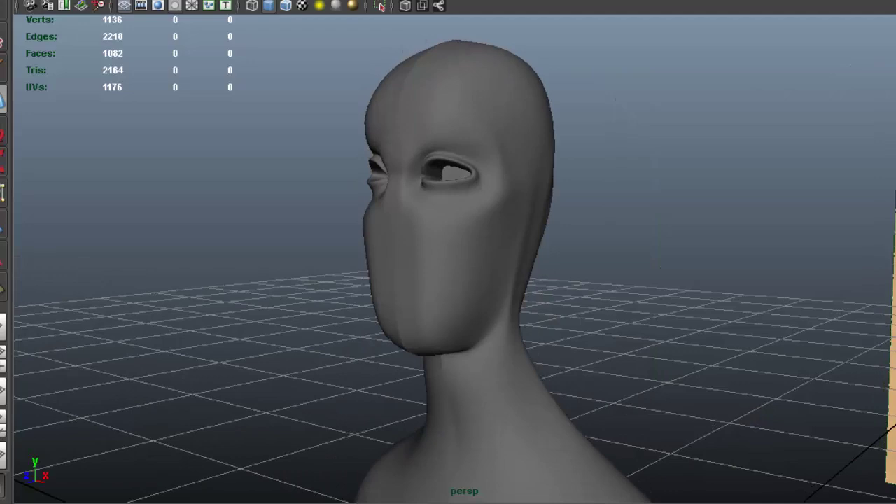
{"action": "left_click", "coordinate": [126, 16]}
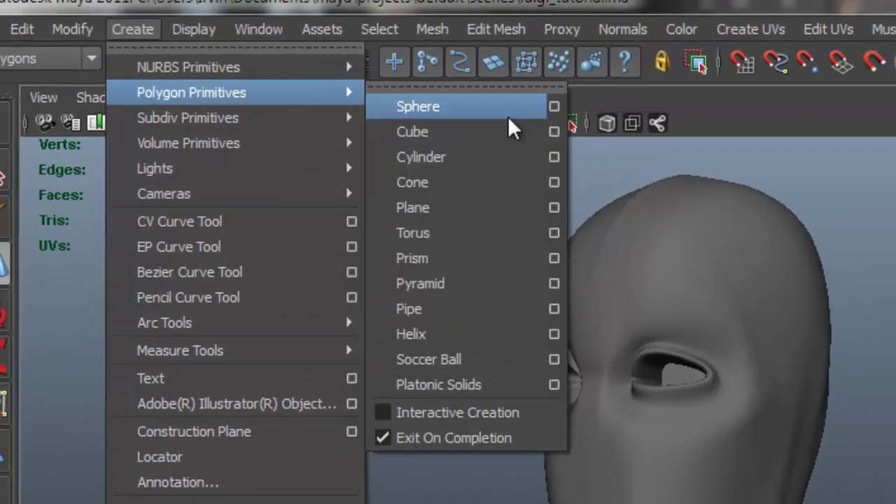
{"action": "left_click", "coordinate": [513, 125]}
{"action": "scroll", "coordinate": [506, 437], "scroll_direction": "down", "scroll_amount": 5}
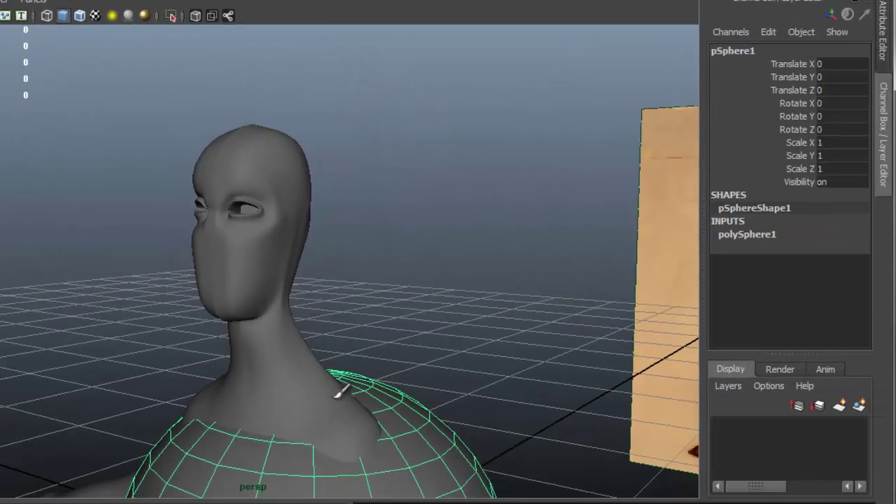
{"action": "scroll", "coordinate": [320, 415], "scroll_direction": "down", "scroll_amount": 3}
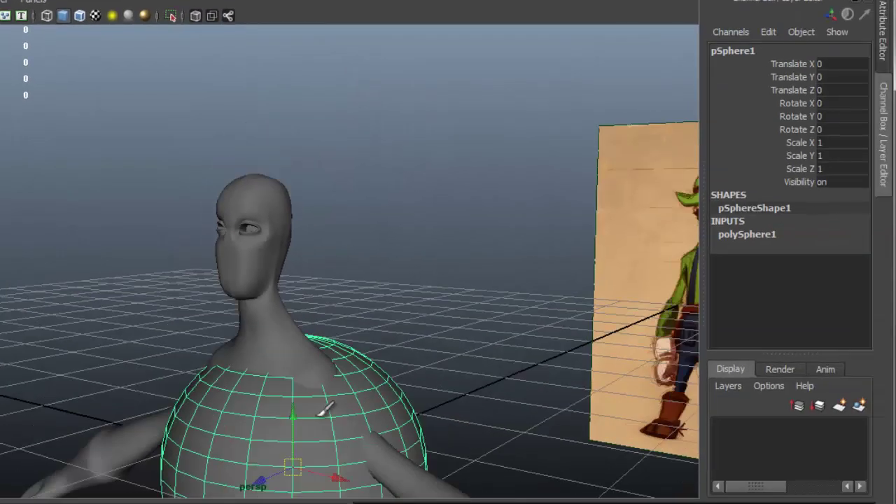
{"action": "left_click_drag", "start_coordinate": [301, 412], "coordinate": [280, 160]}
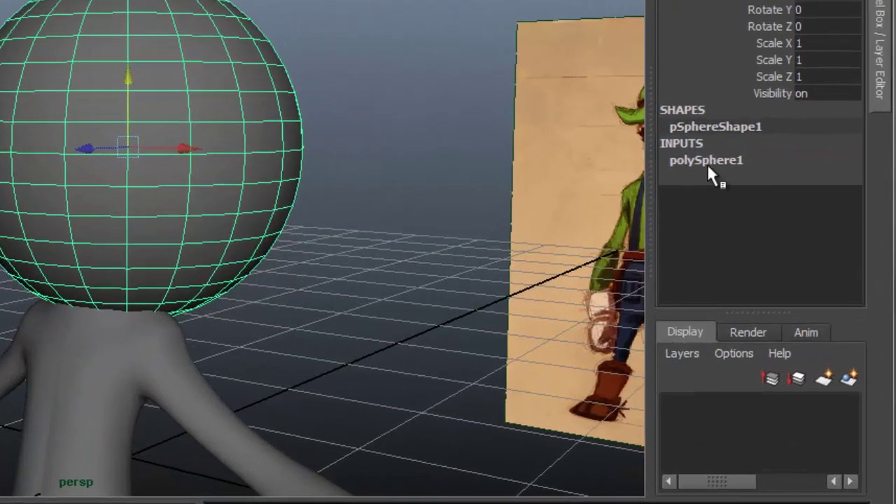
Set the sphere's axis and height subdivisions to 16 each.
{"action": "left_click", "coordinate": [708, 165]}
{"action": "left_click", "coordinate": [805, 158]}
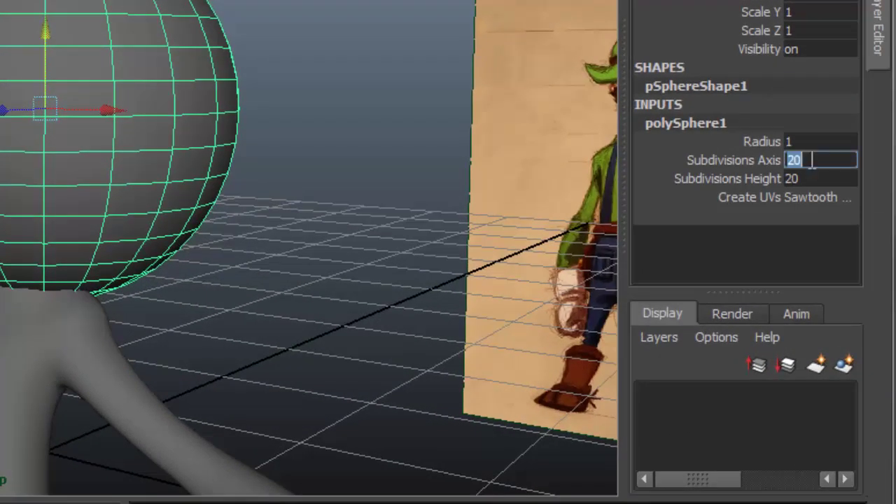
{"action": "type", "text": "16"}
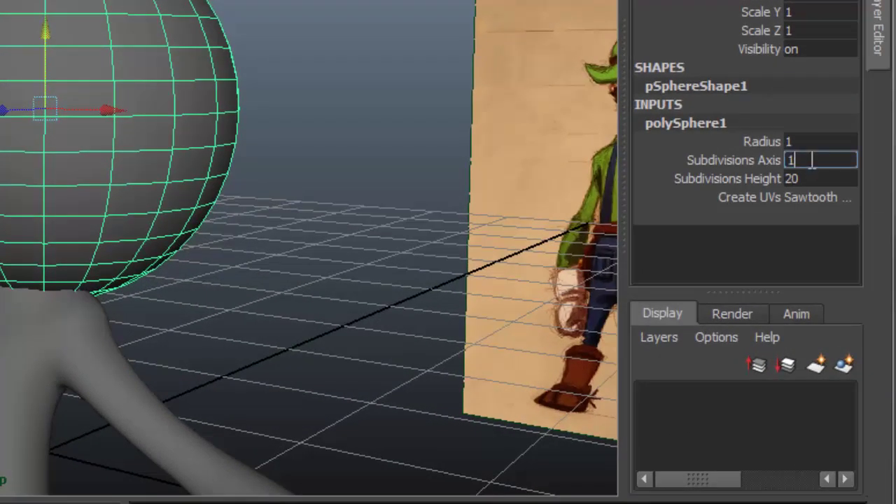
{"action": "left_click", "coordinate": [829, 178]}
{"action": "type", "text": "16"}
{"action": "key", "text": "Return"}
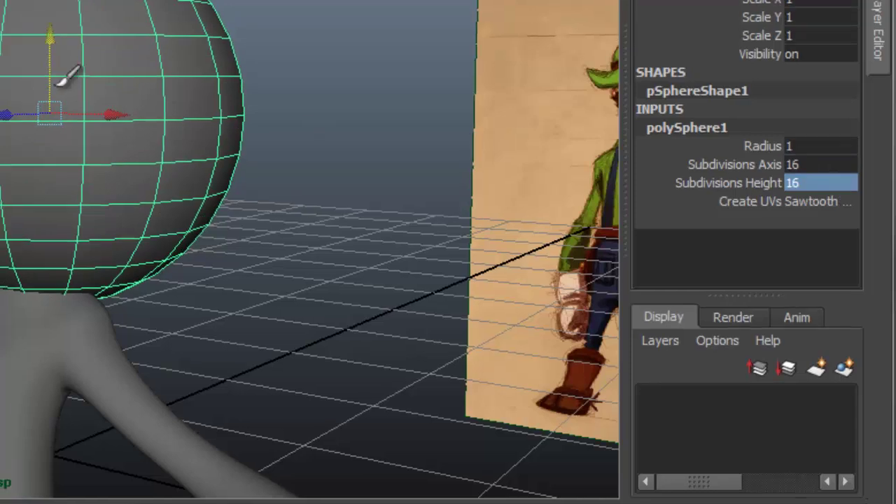
Scale the sphere uniformly to about 0.322 and move it forward to the face, at about 0.569 on Z.
{"action": "left_click_drag", "start_coordinate": [57, 84], "coordinate": [10, 129], "text": "alt"}
{"action": "key", "text": "r"}
{"action": "left_click_drag", "start_coordinate": [55, 97], "coordinate": [0, 76]}
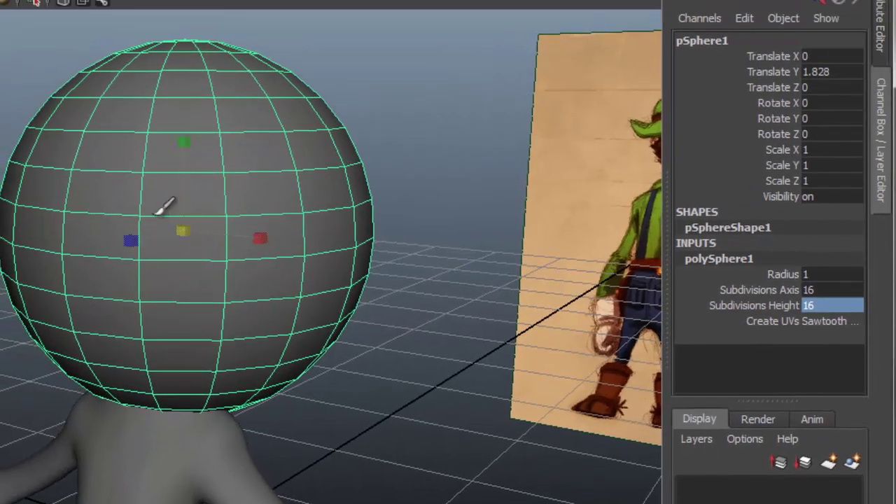
{"action": "middle_click_drag", "start_coordinate": [107, 215], "coordinate": [61, 201]}
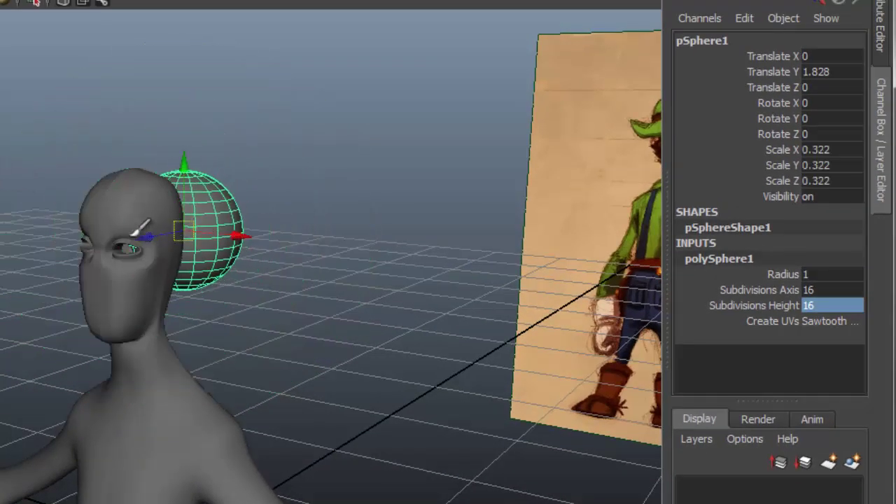
{"action": "left_click_drag", "start_coordinate": [136, 237], "coordinate": [72, 266]}
{"action": "scroll", "coordinate": [105, 261], "scroll_direction": "up", "scroll_amount": 3}
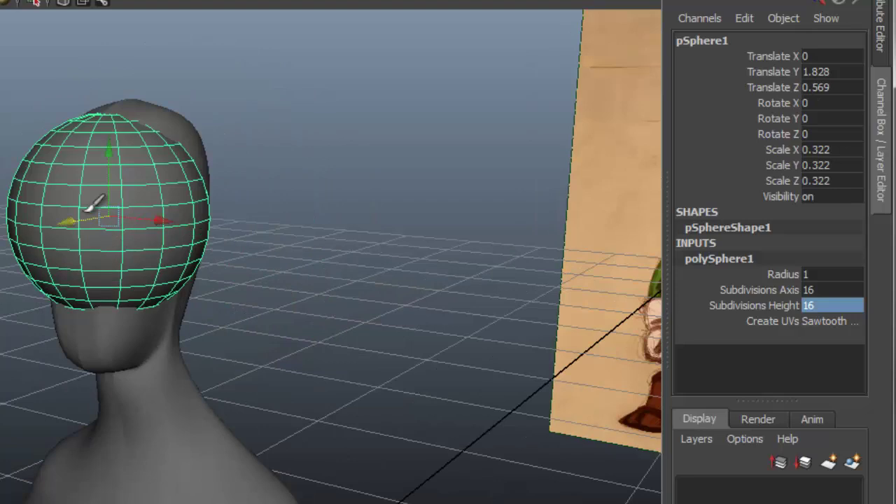
Rotate the sphere to exactly 90 degrees about X so its pole faces forward.
{"action": "key", "text": "e"}
{"action": "left_click_drag", "start_coordinate": [72, 154], "coordinate": [46, 238]}
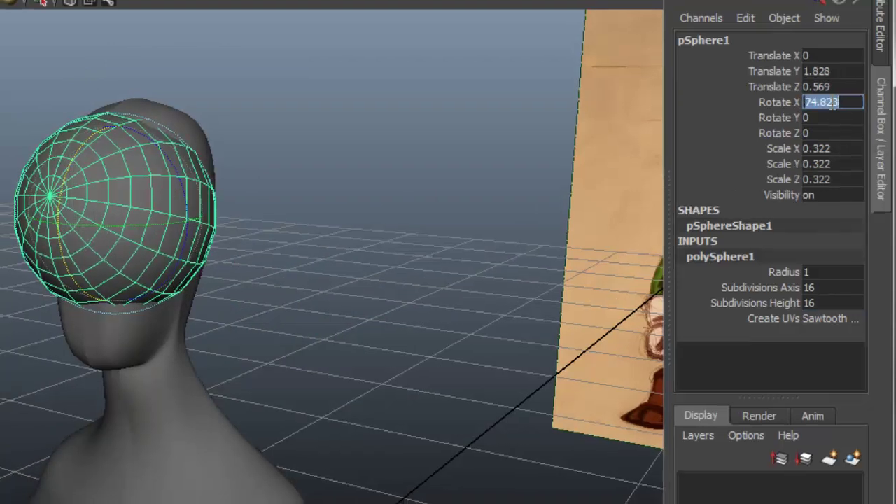
{"action": "type", "text": "90"}
{"action": "key", "text": "Return"}
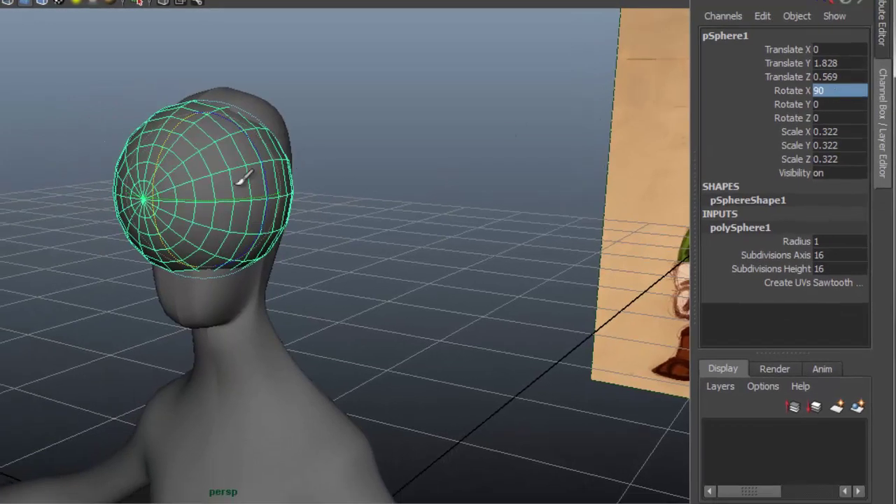
{"action": "left_click_drag", "start_coordinate": [241, 181], "coordinate": [199, 164], "text": "alt"}
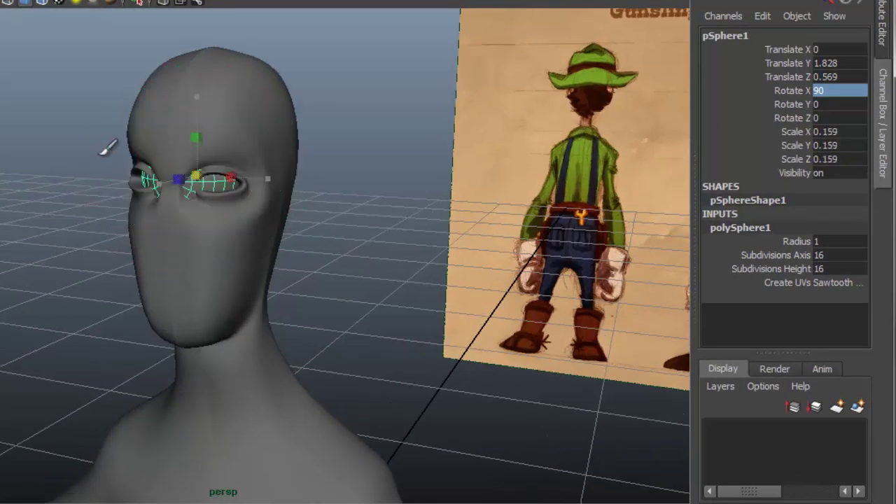